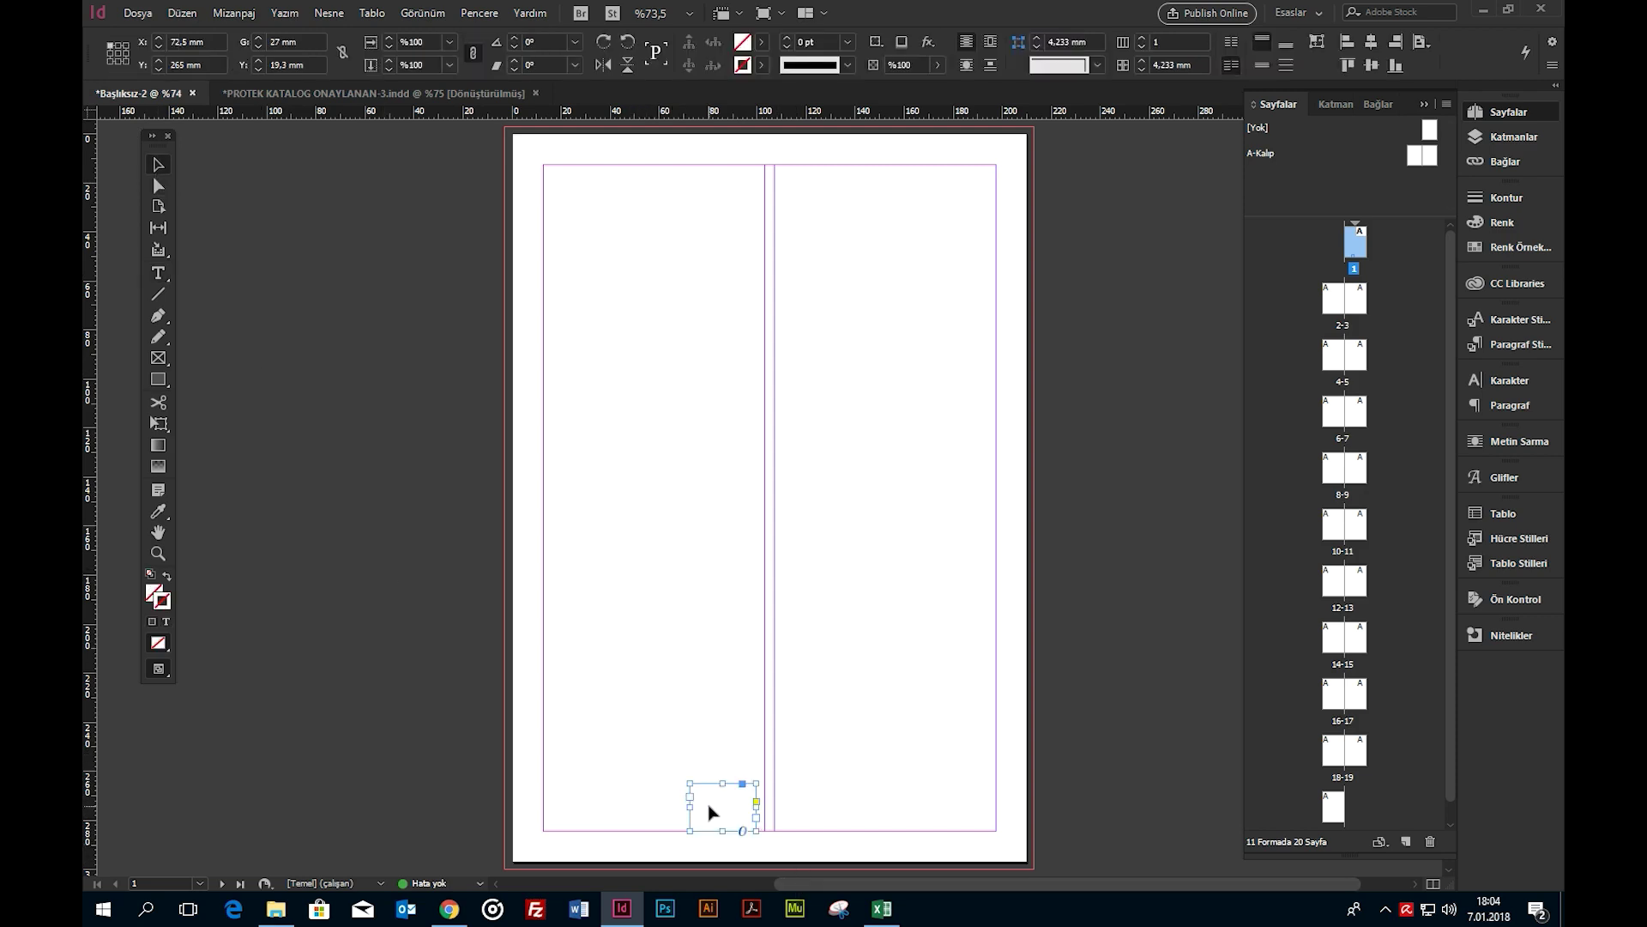
Step: Delete the empty text frame near the bottom of page 1
key("Delete")
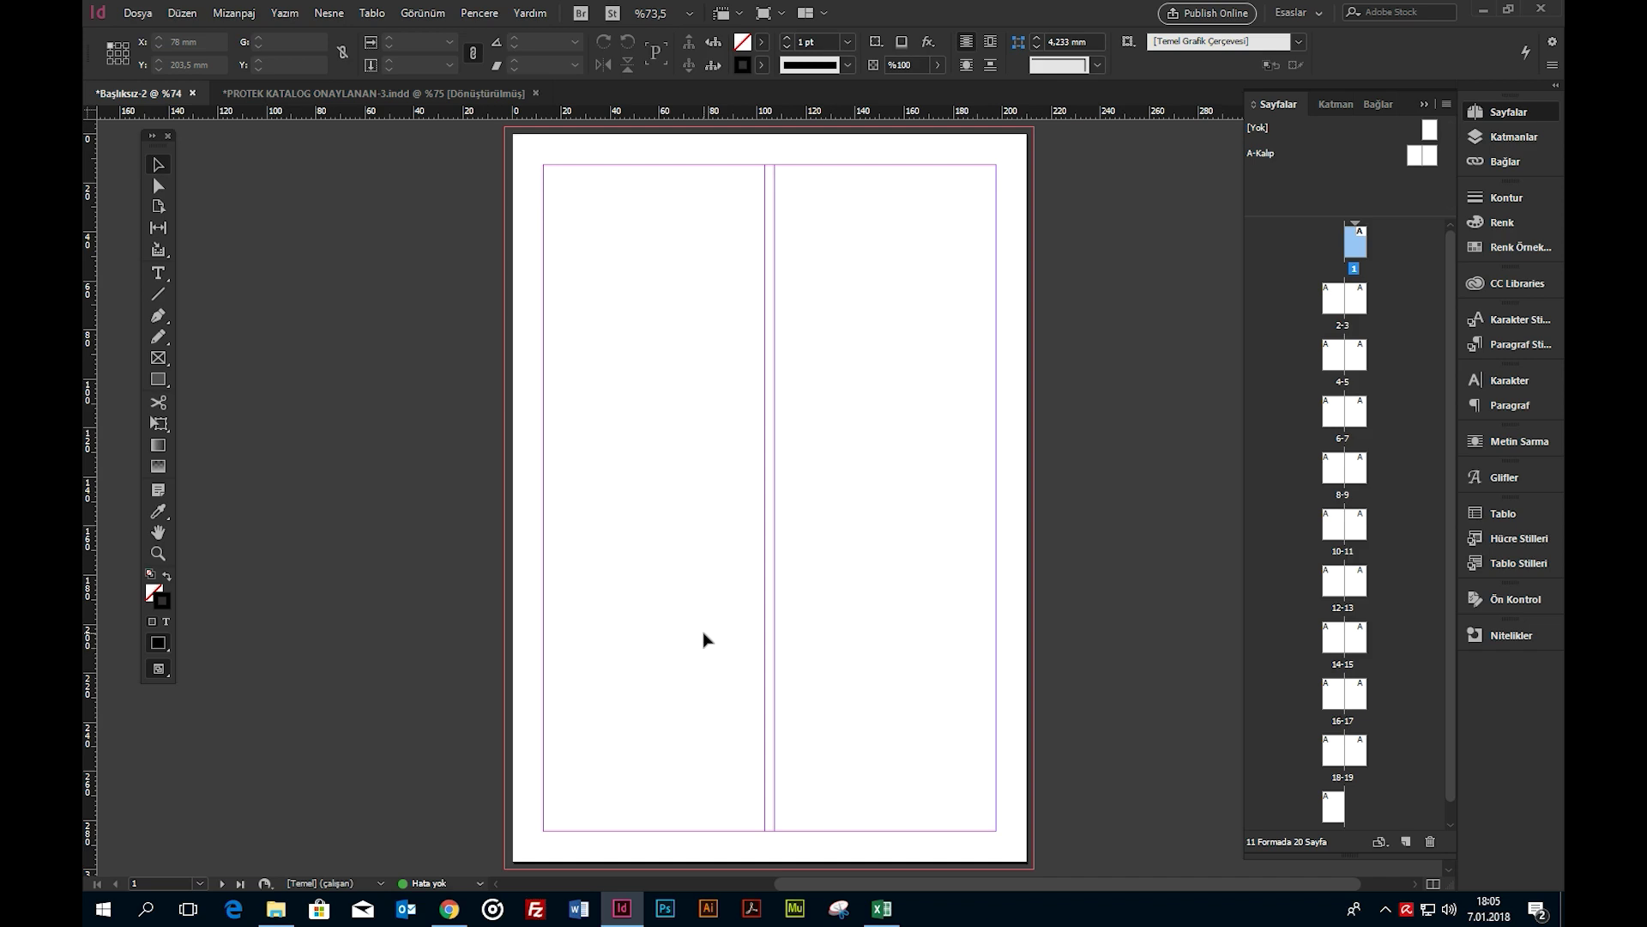
left_click(162, 280)
left_click_drag(721, 791, 822, 831)
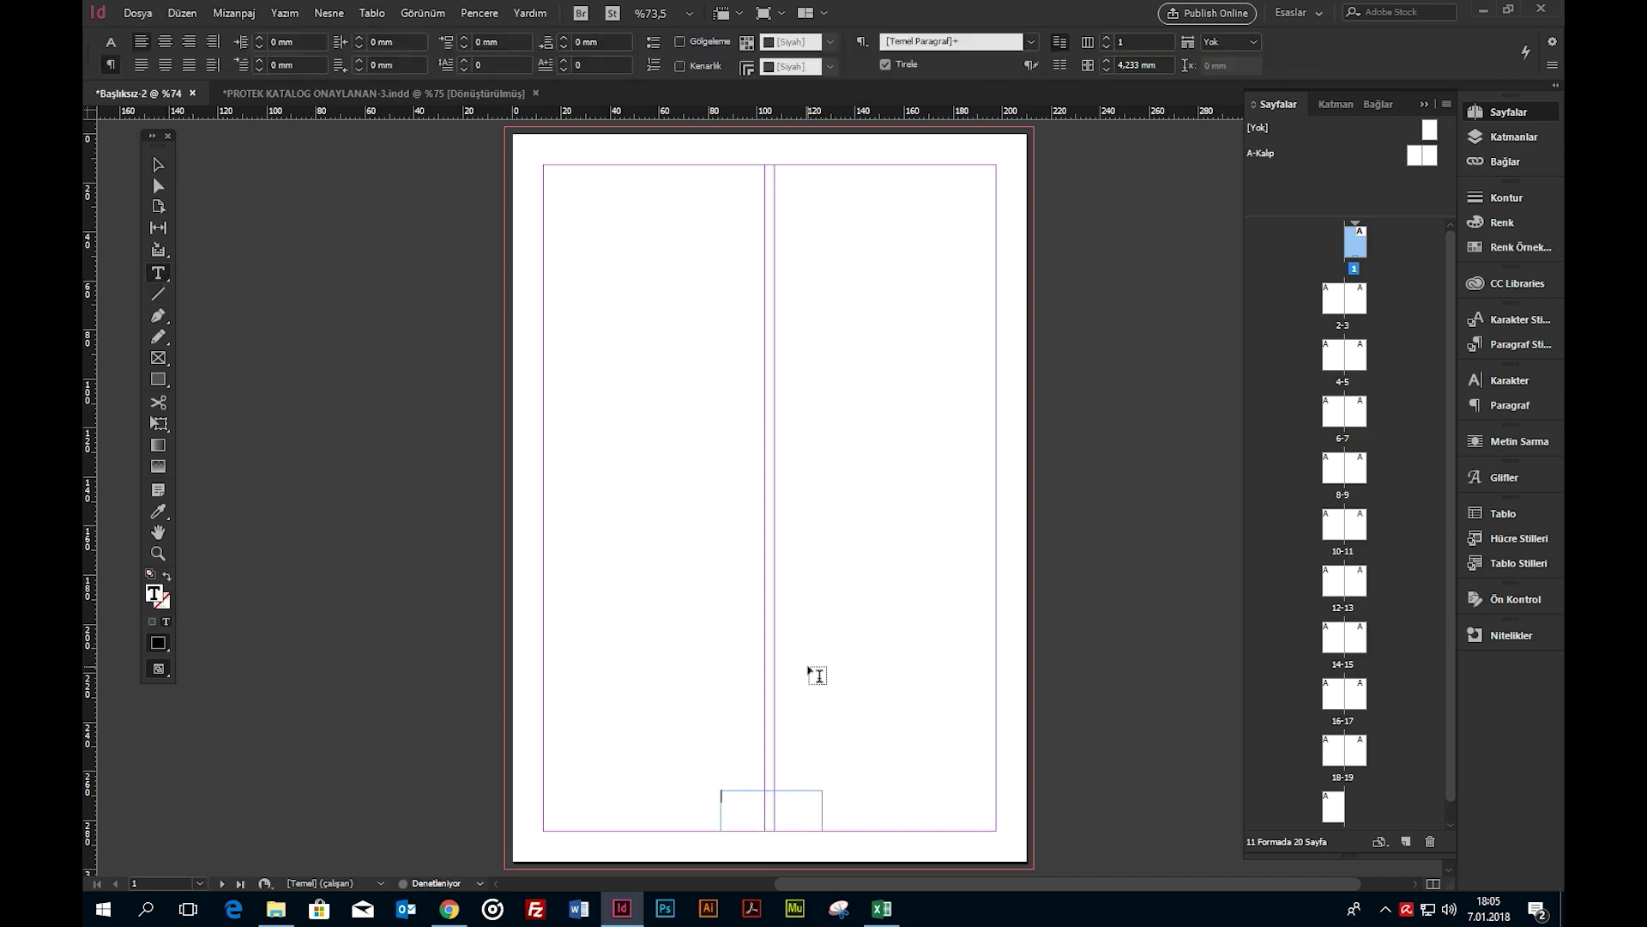
type("w")
left_click(158, 164)
key("Delete")
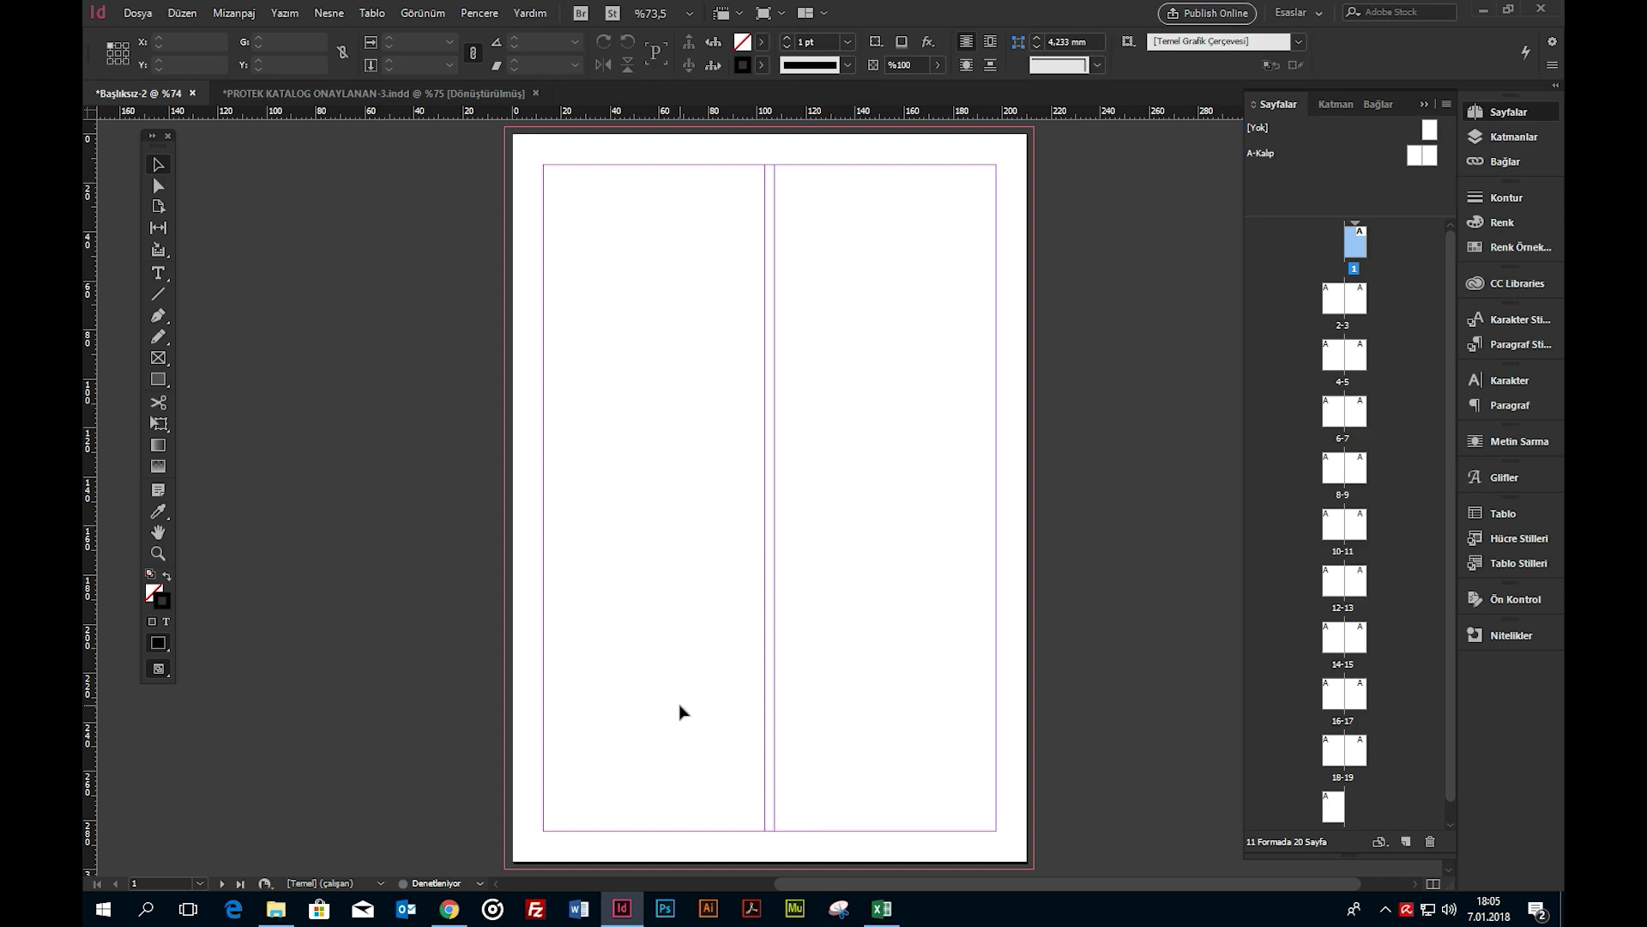
Step: In preview mode, draw a text frame about 33 mm wide and 29 mm high near the bottom centre of page 1
key("w")
left_click(158, 273)
left_click_drag(728, 746, 803, 819)
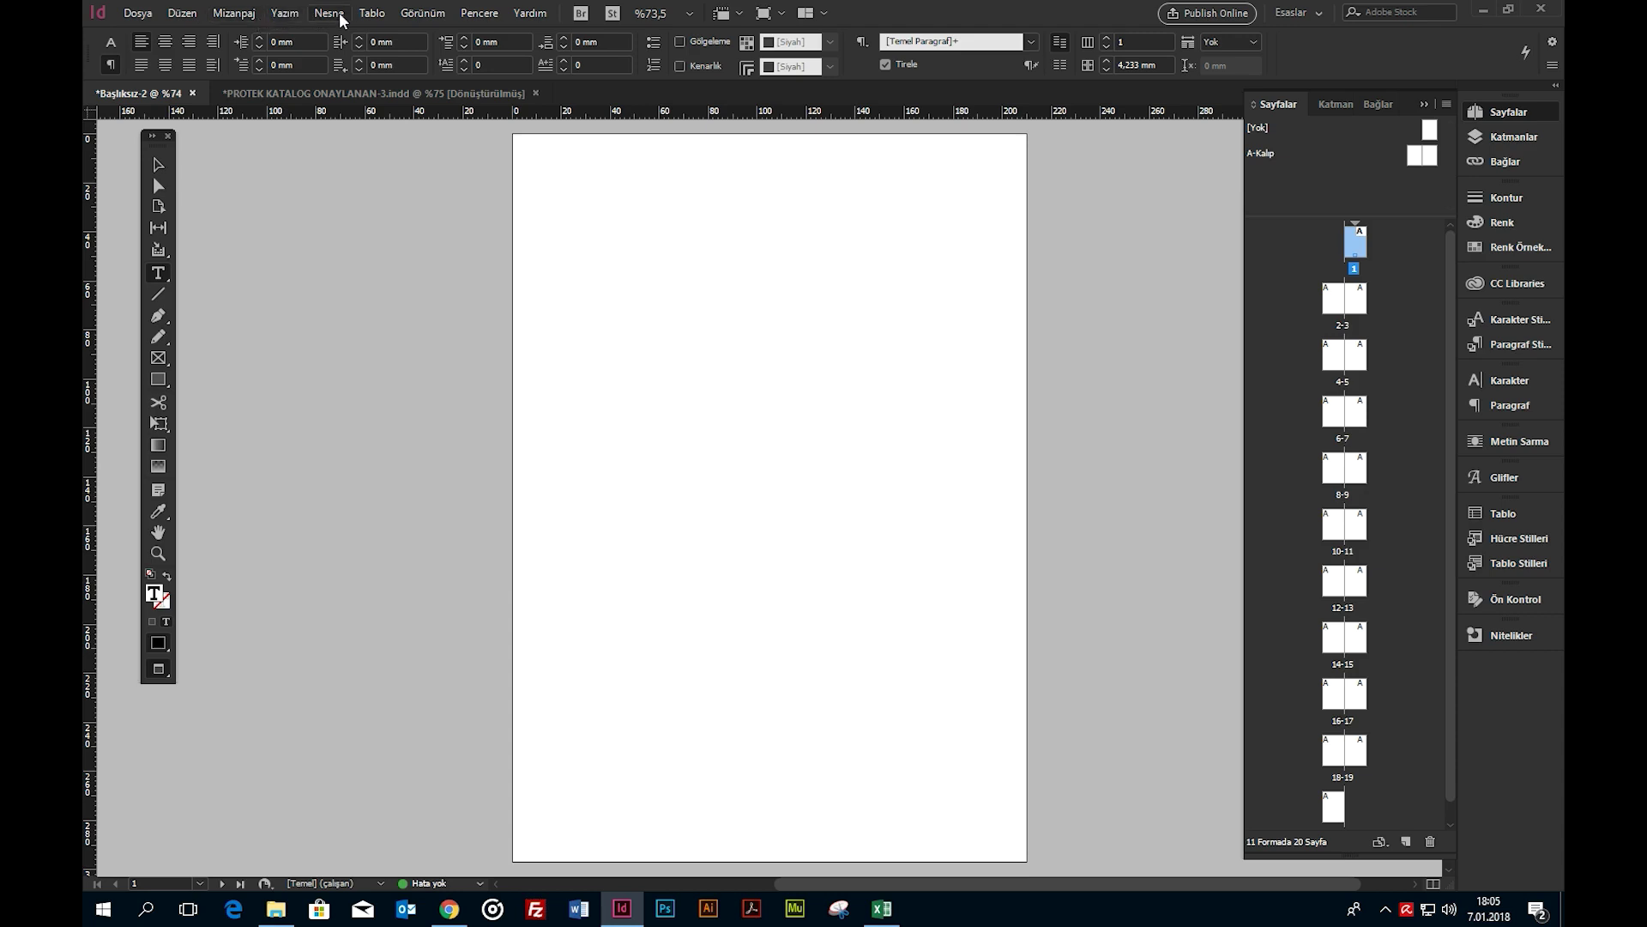
Step: Insert the current page number marker (Geçerli Sayfa Numarası) into the new text frame on page 1
left_click(243, 14)
mouse_move(271, 15)
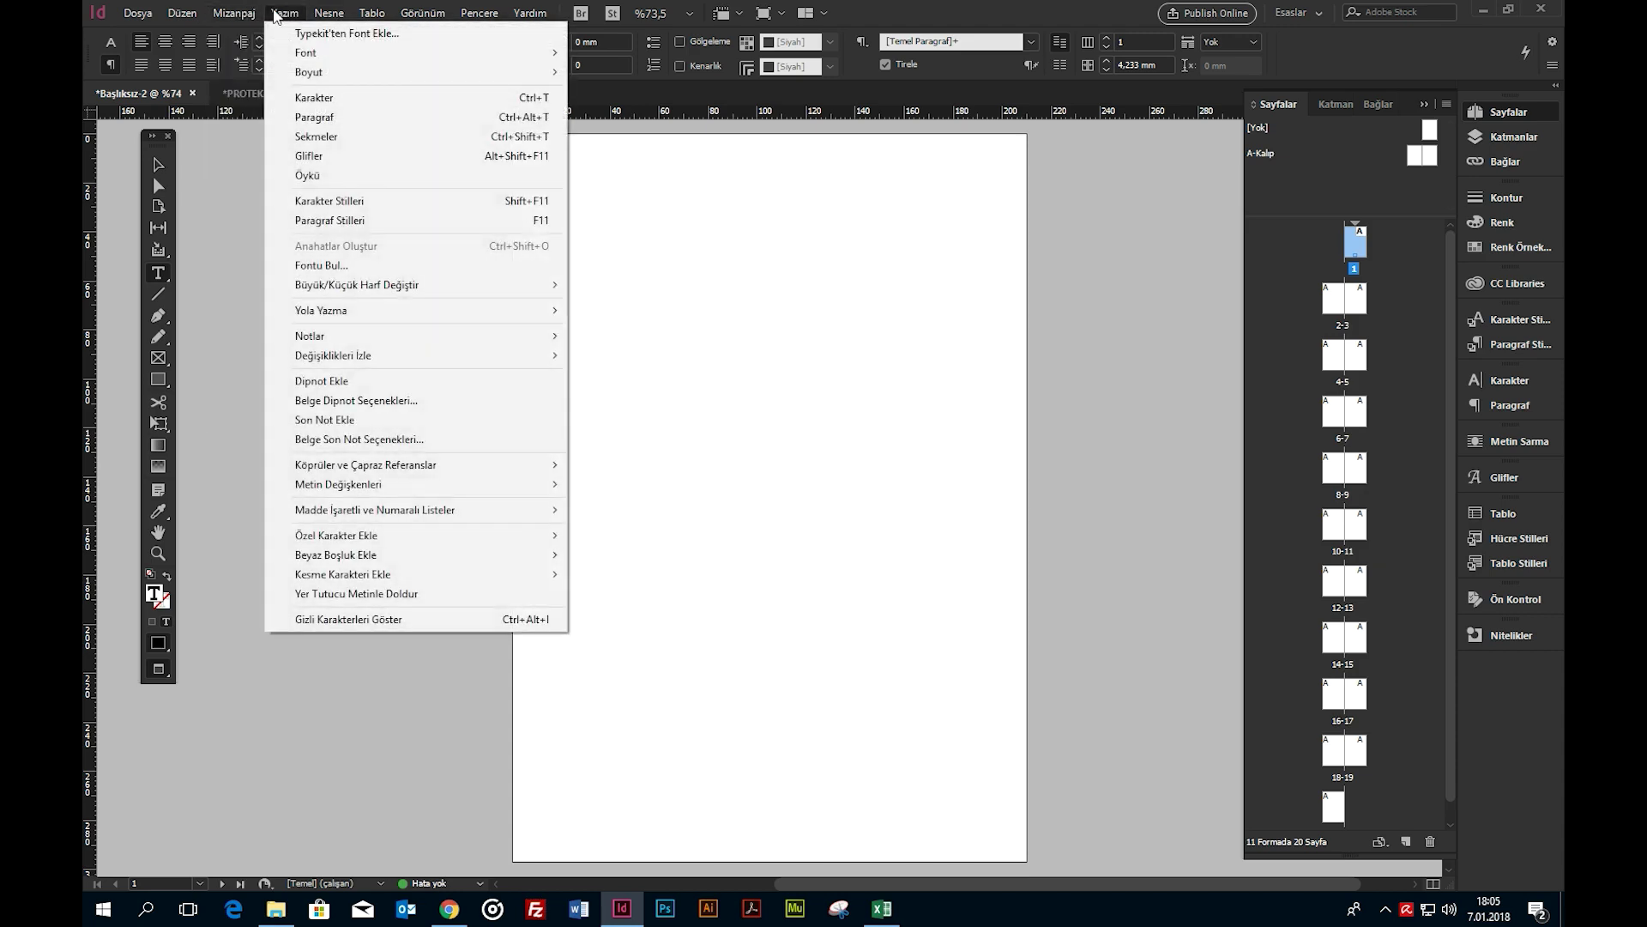
left_click(283, 13)
left_click(283, 14)
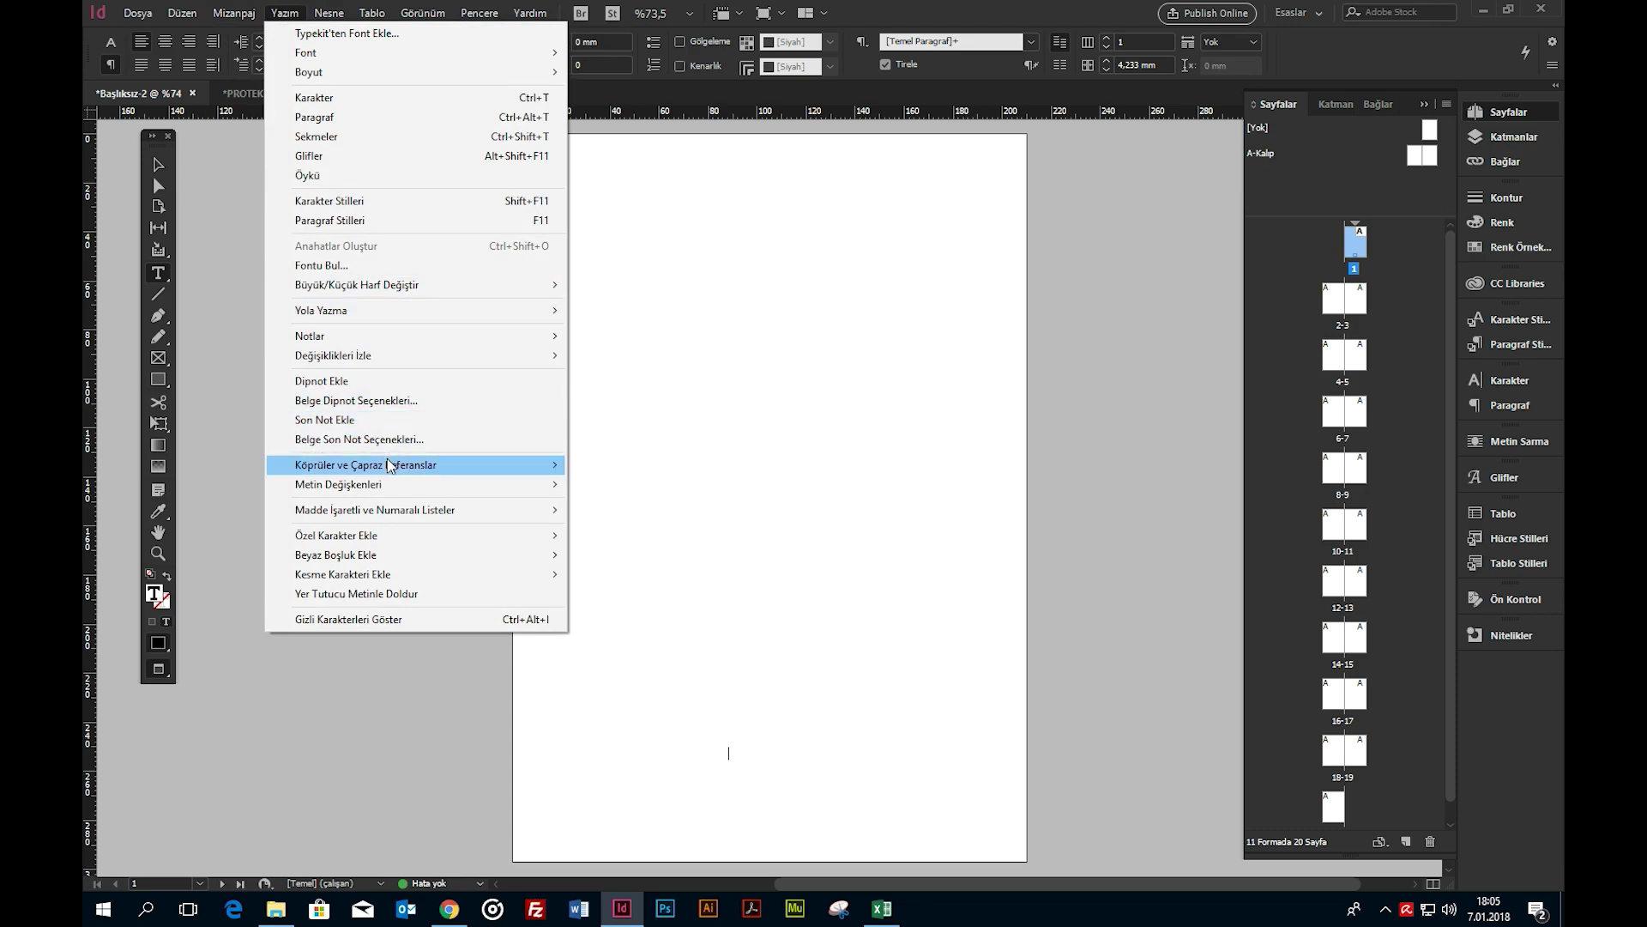
mouse_move(384, 533)
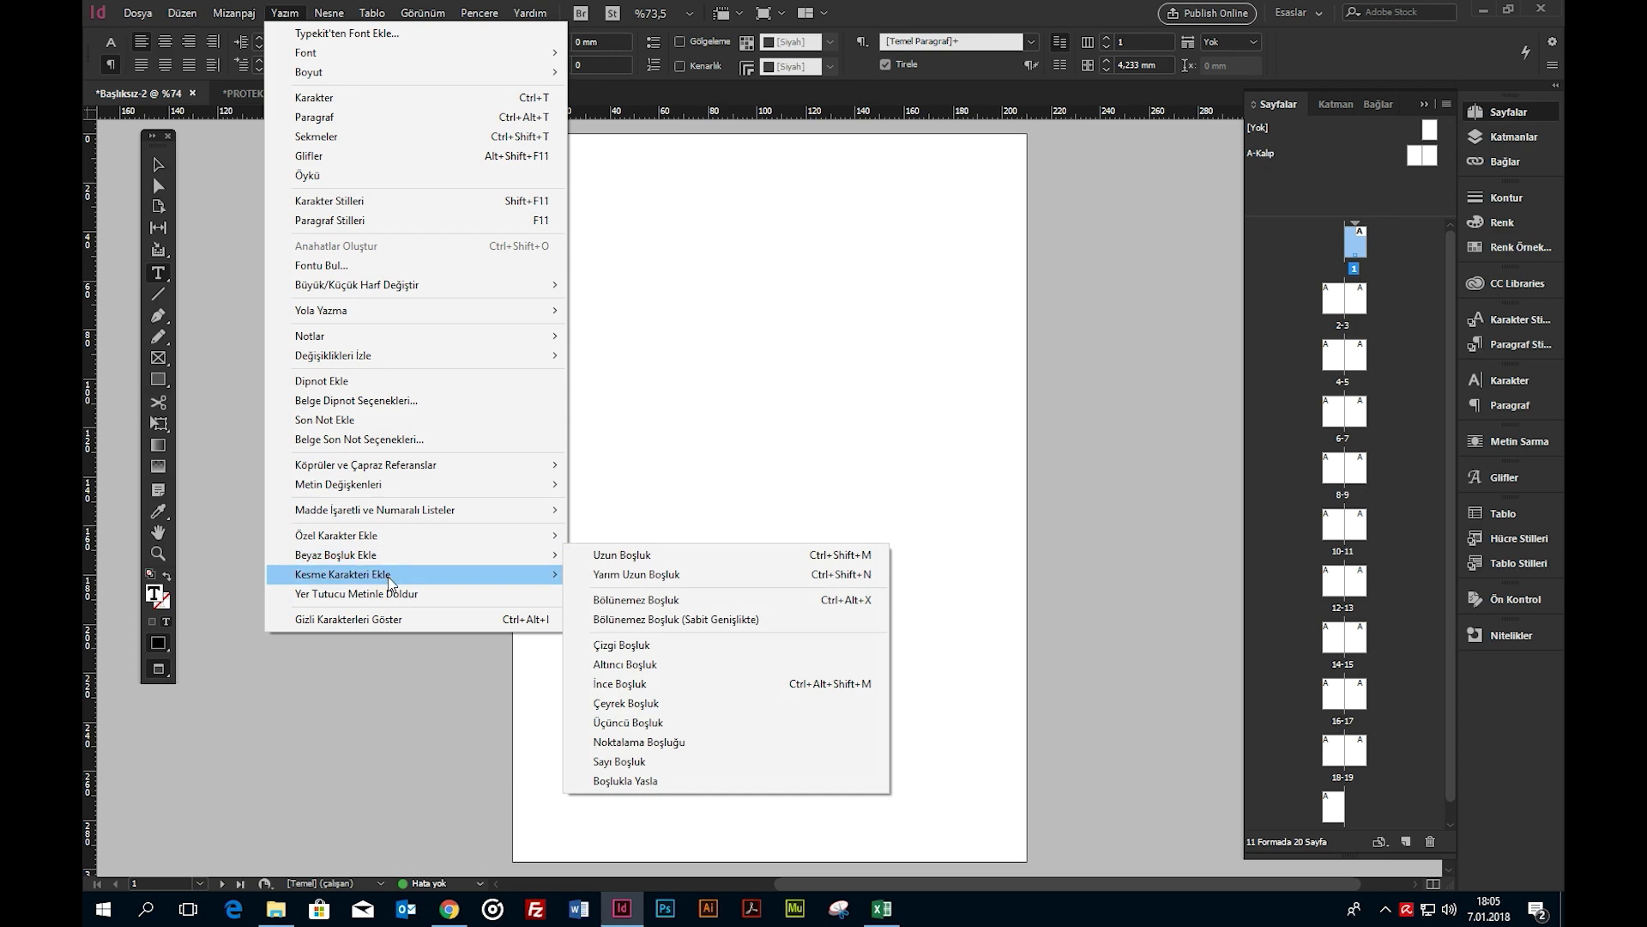
mouse_move(389, 580)
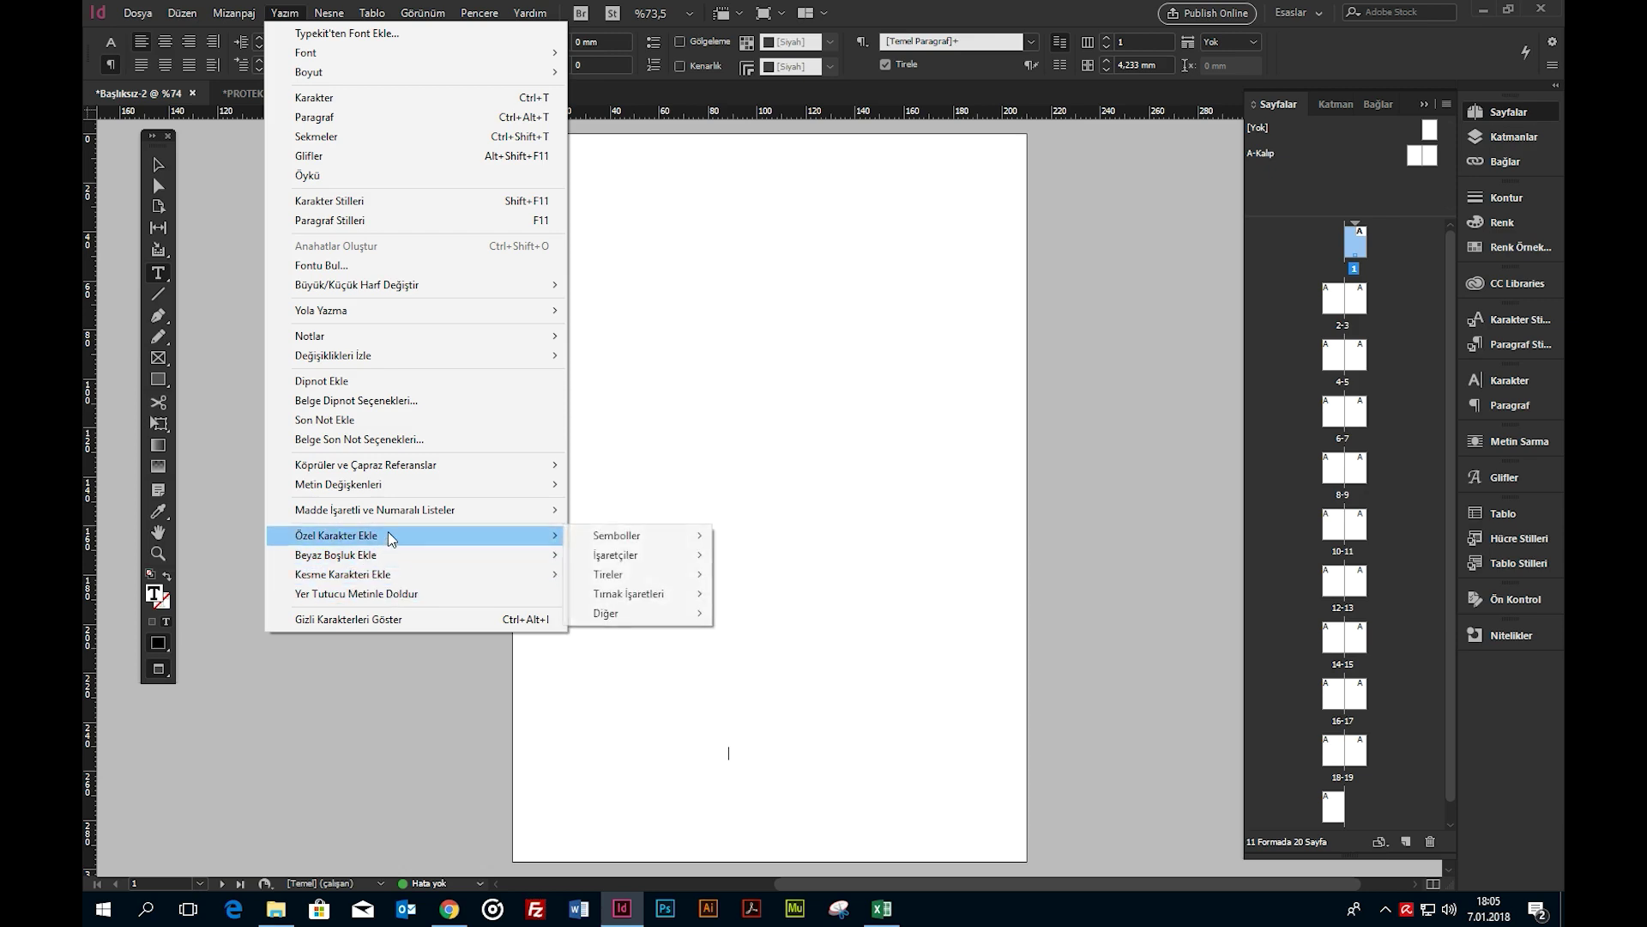
mouse_move(614, 535)
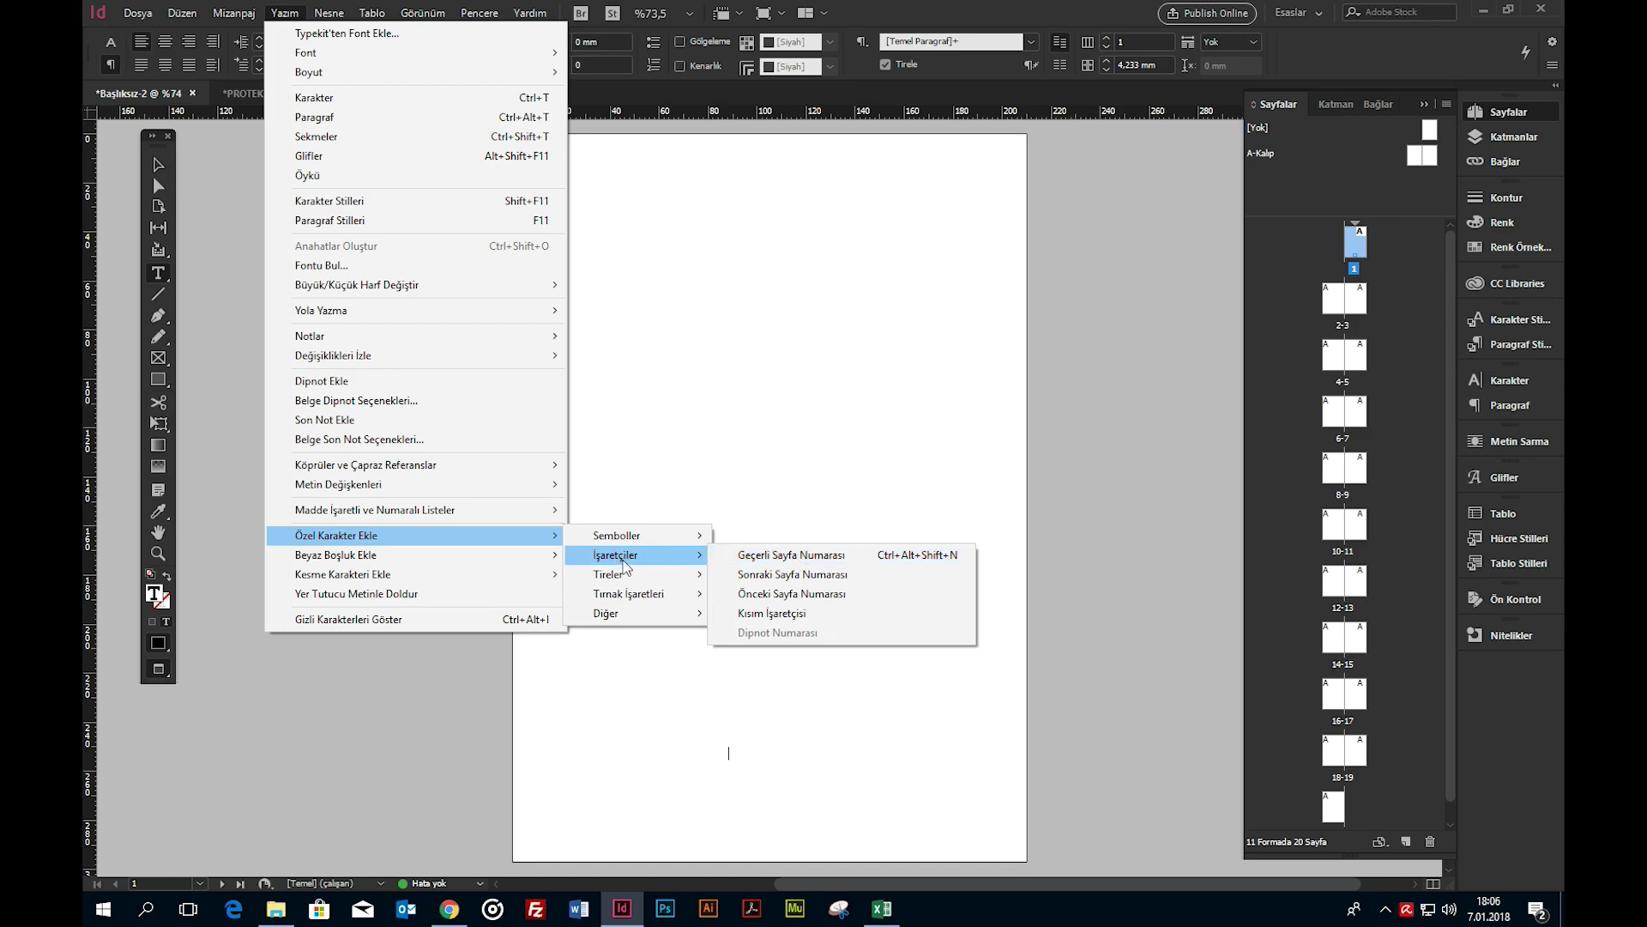
left_click(793, 556)
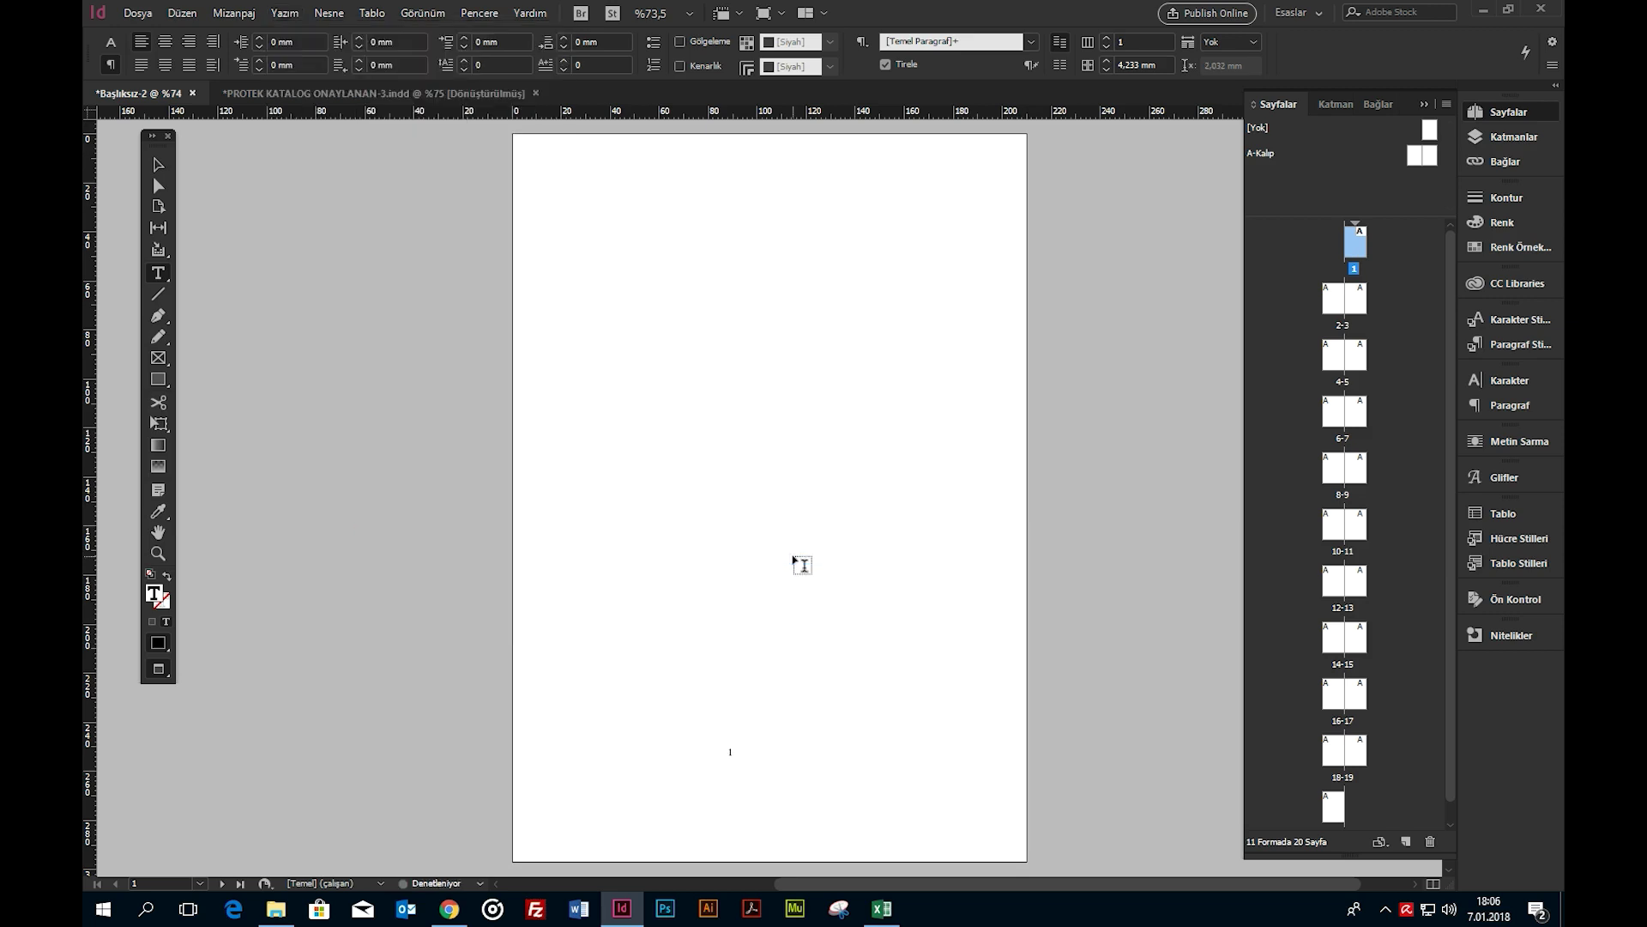
Step: Set the page number on page 1 to 48 pt and centre it horizontally in its frame
left_click(157, 181)
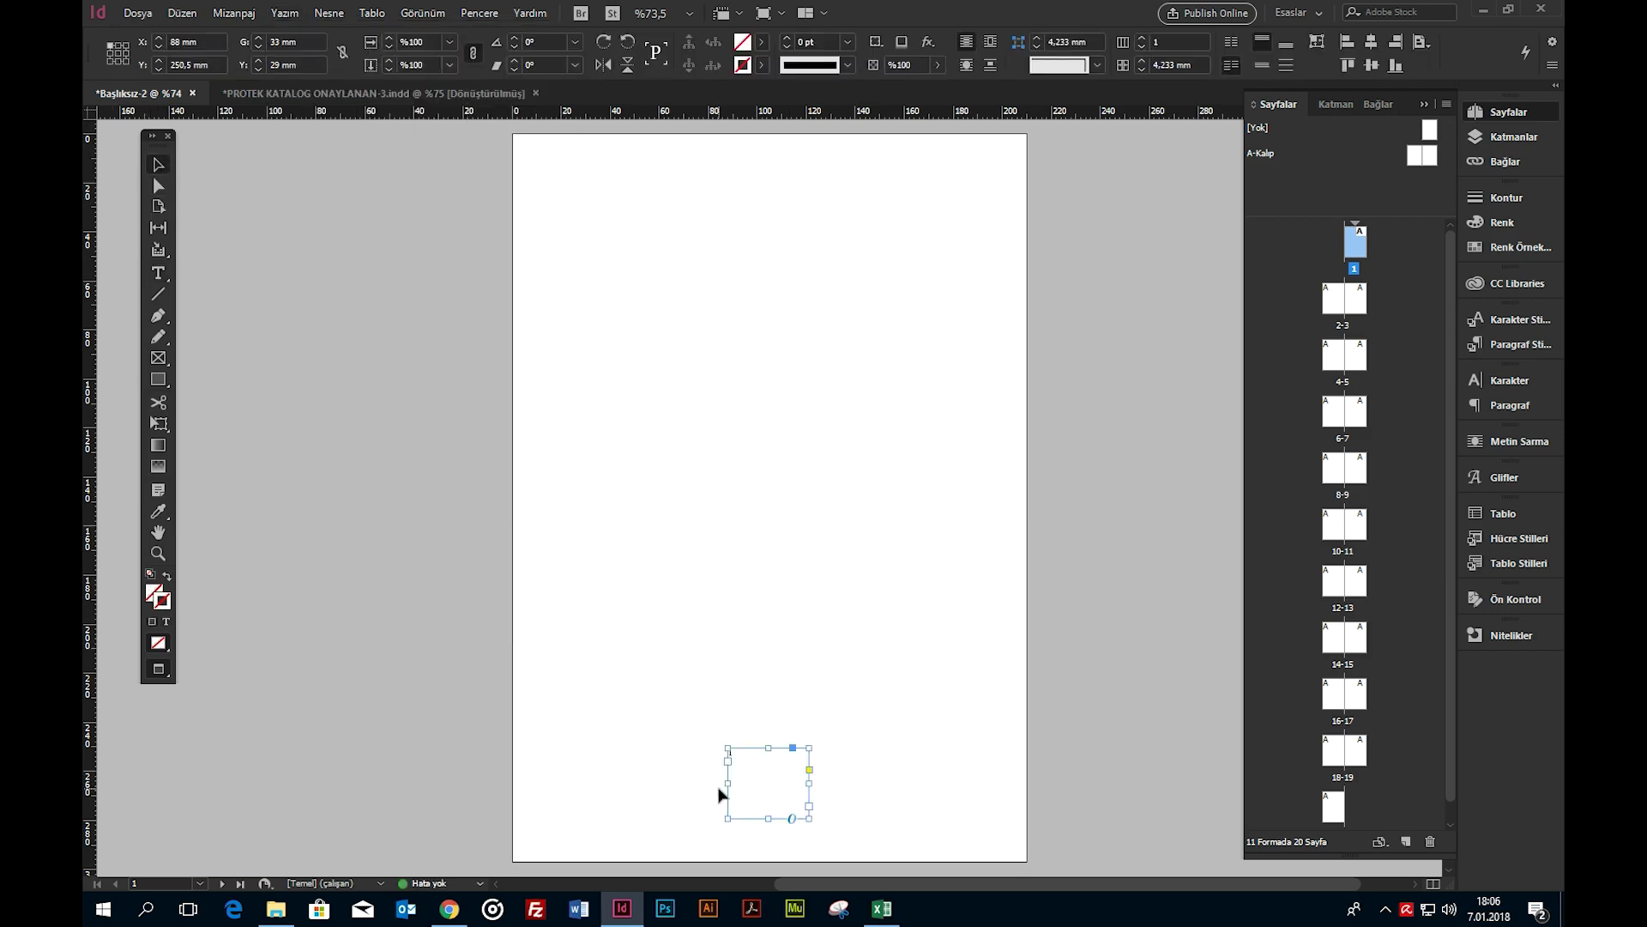
double_click(749, 778)
key("ctrl+a")
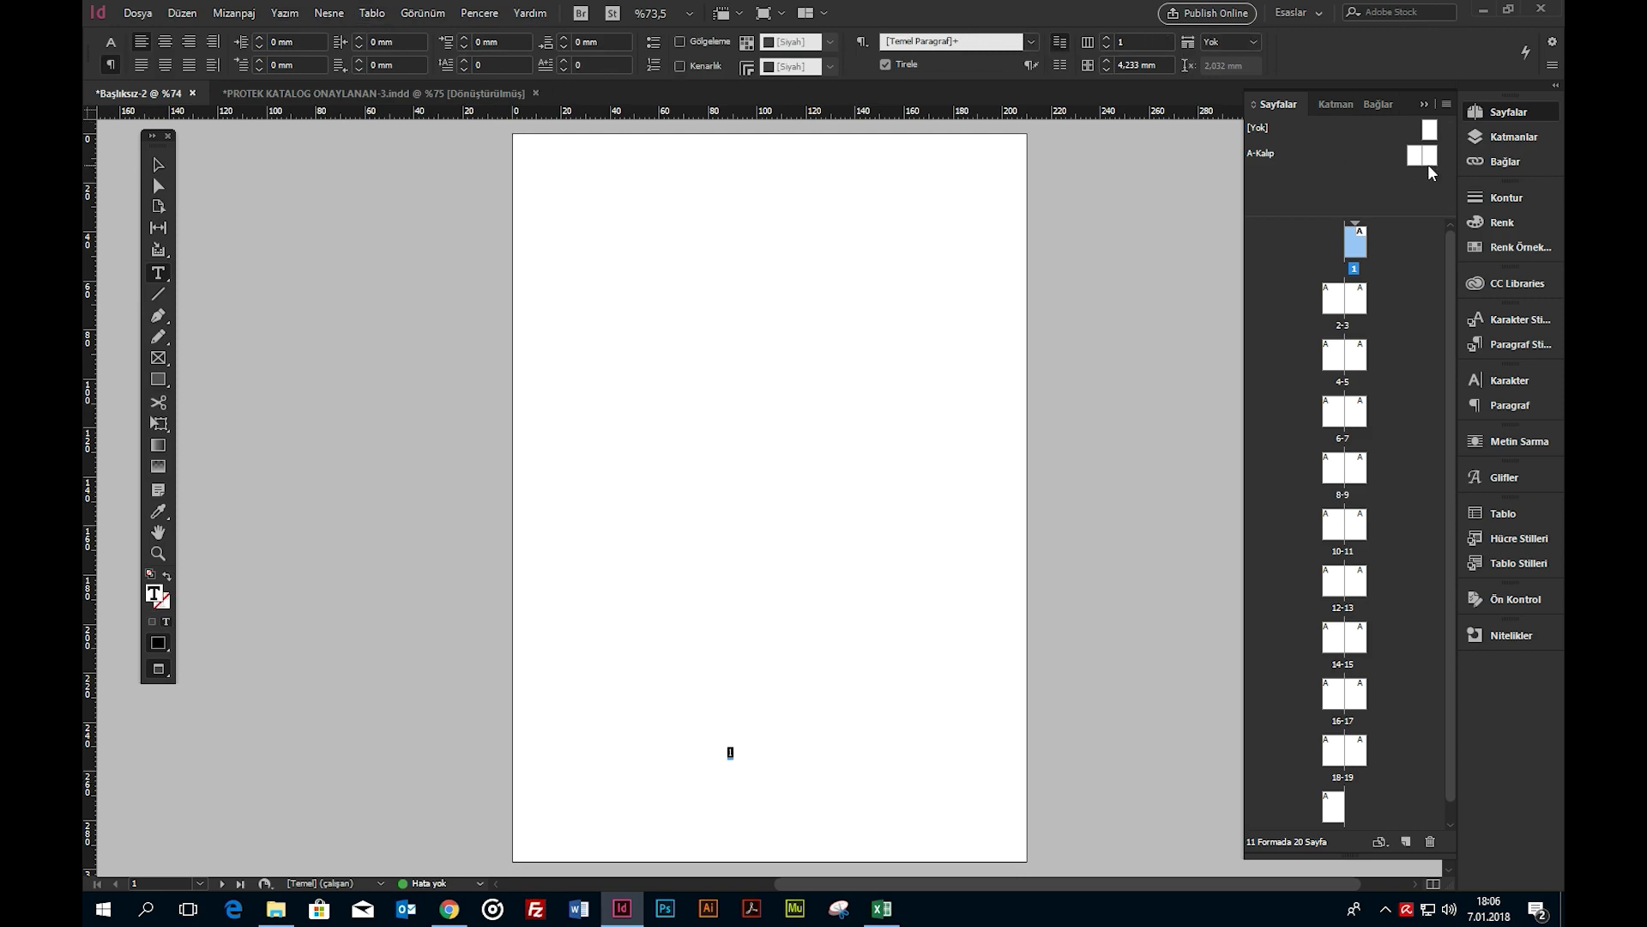
left_click(109, 51)
left_click(364, 41)
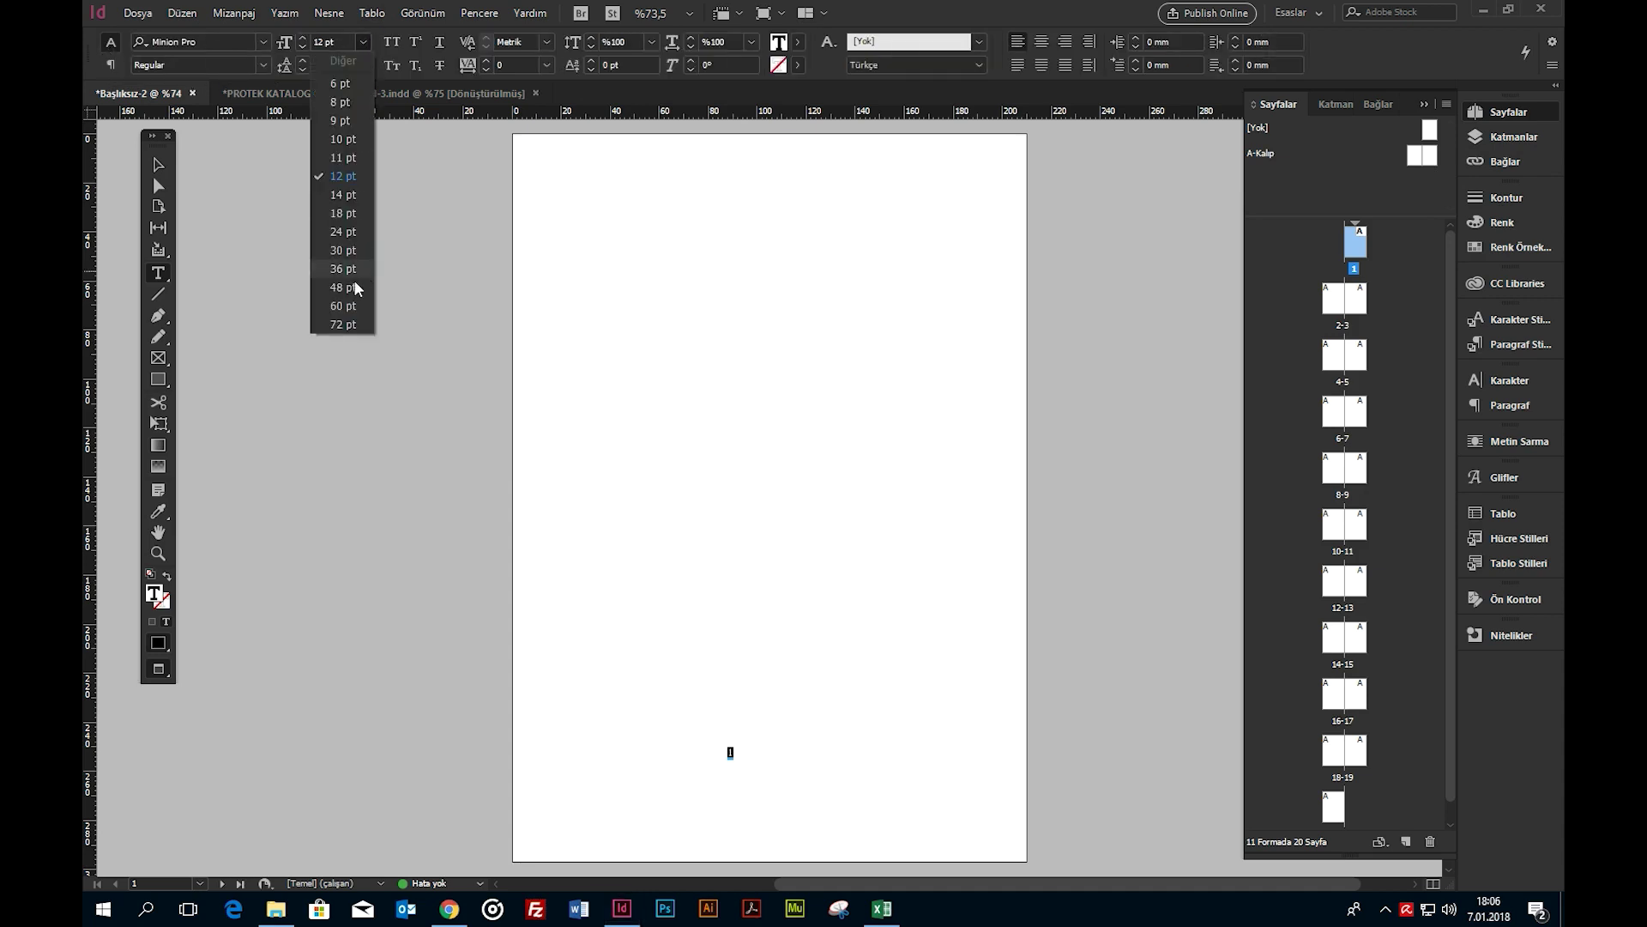
left_click(360, 290)
left_click(158, 164)
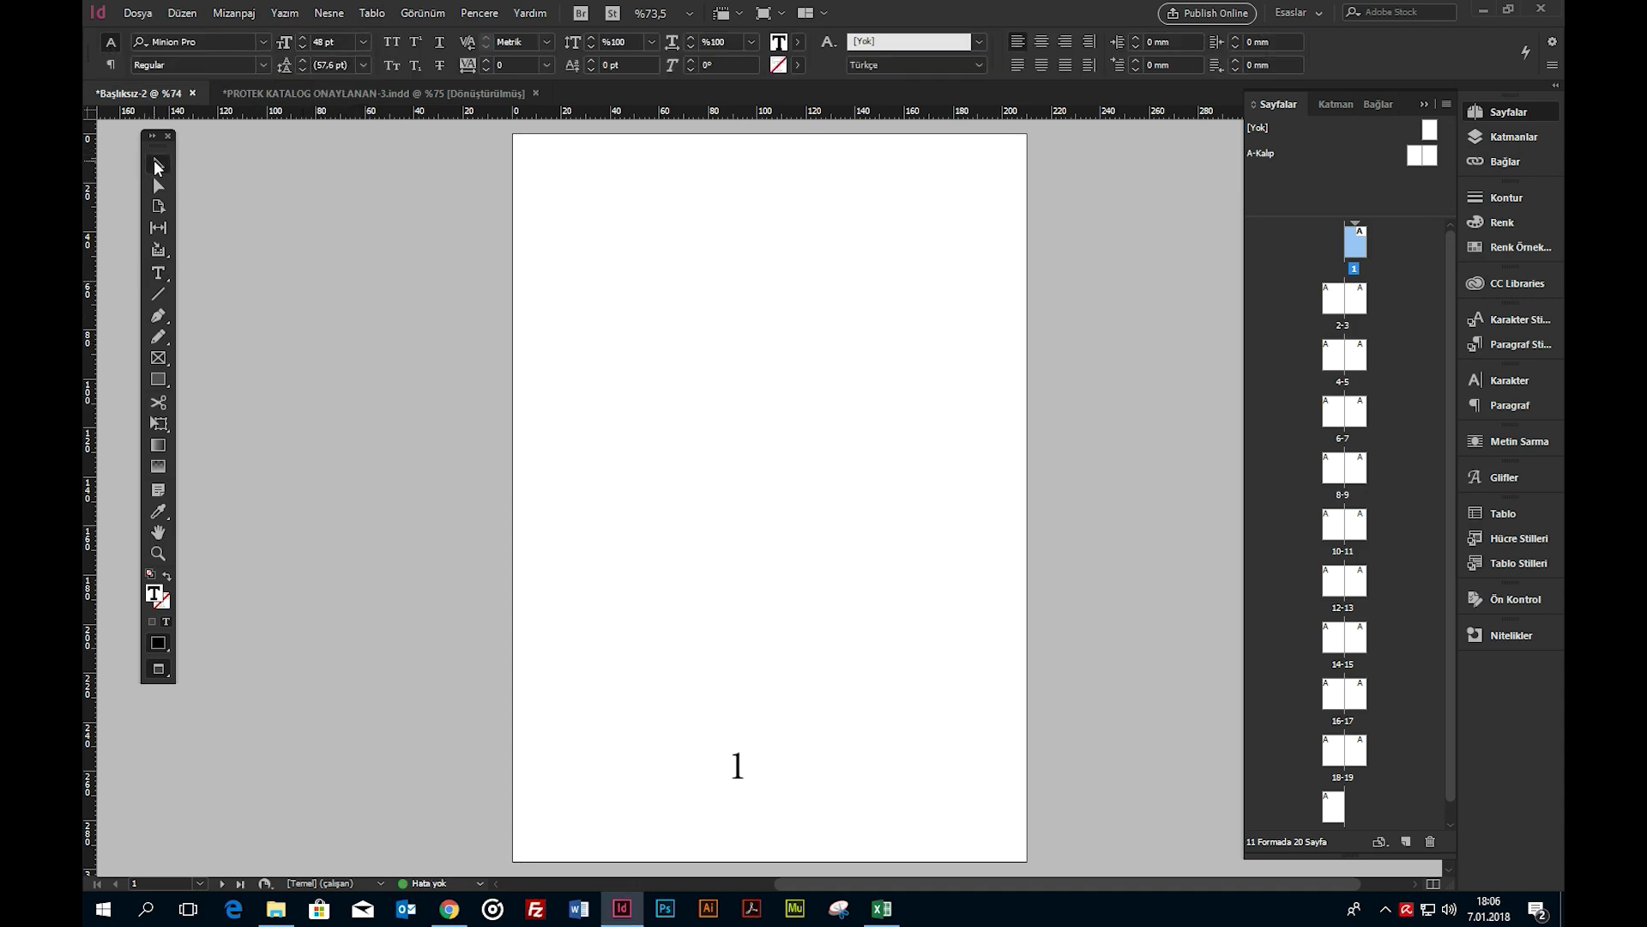
key("ctrl+shift+c")
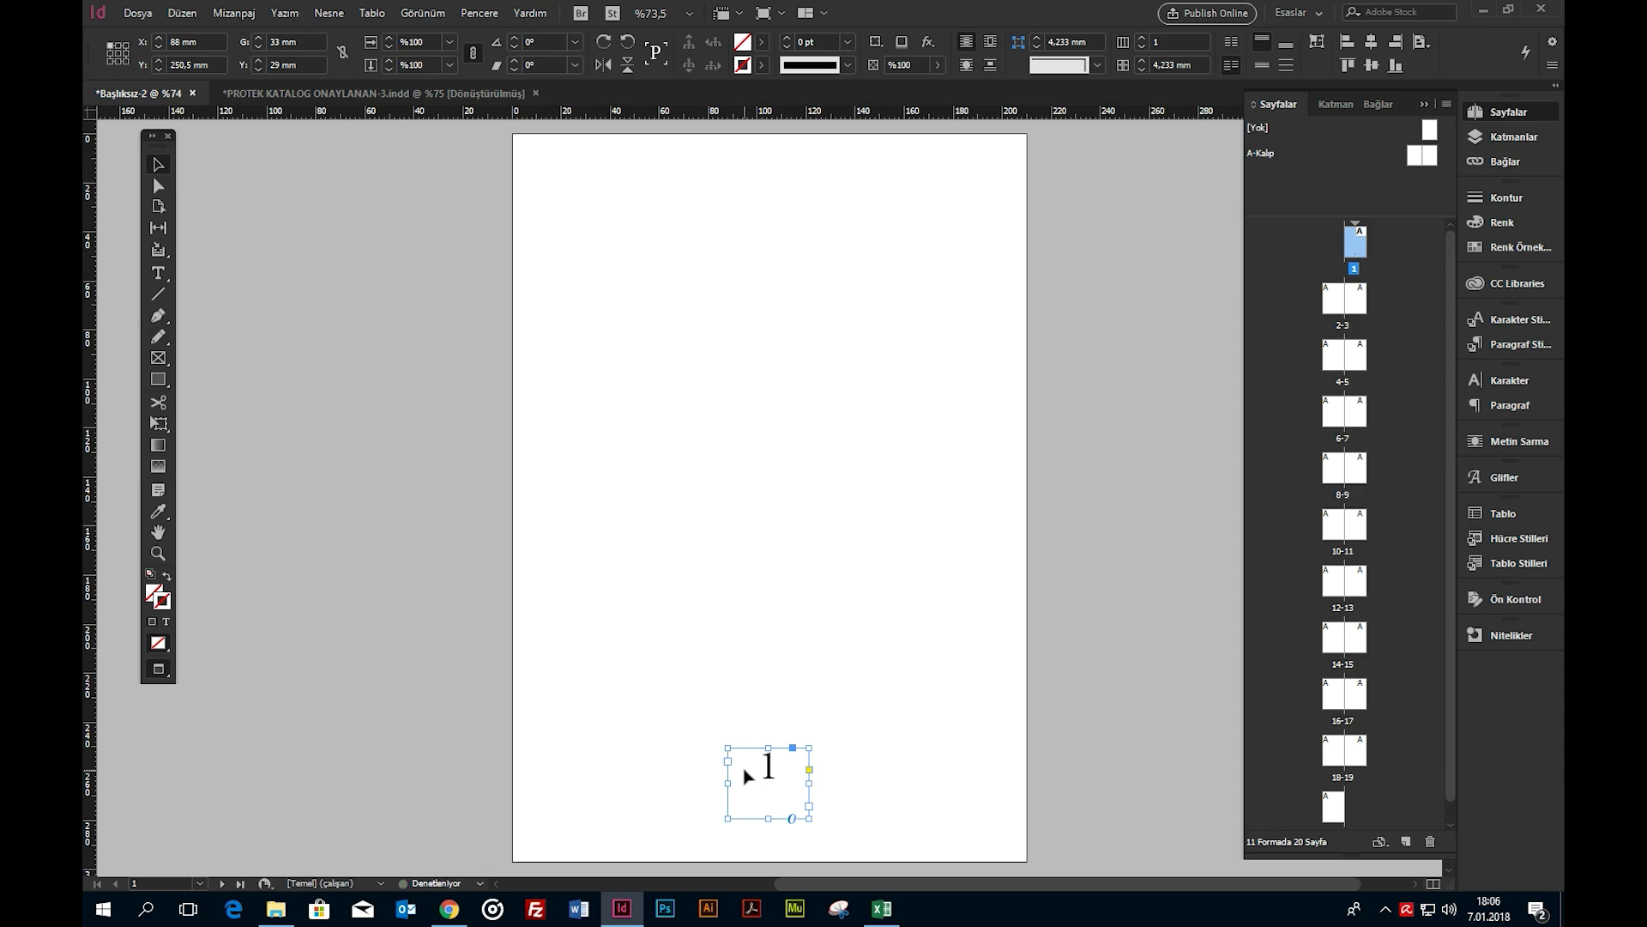
left_click(884, 766)
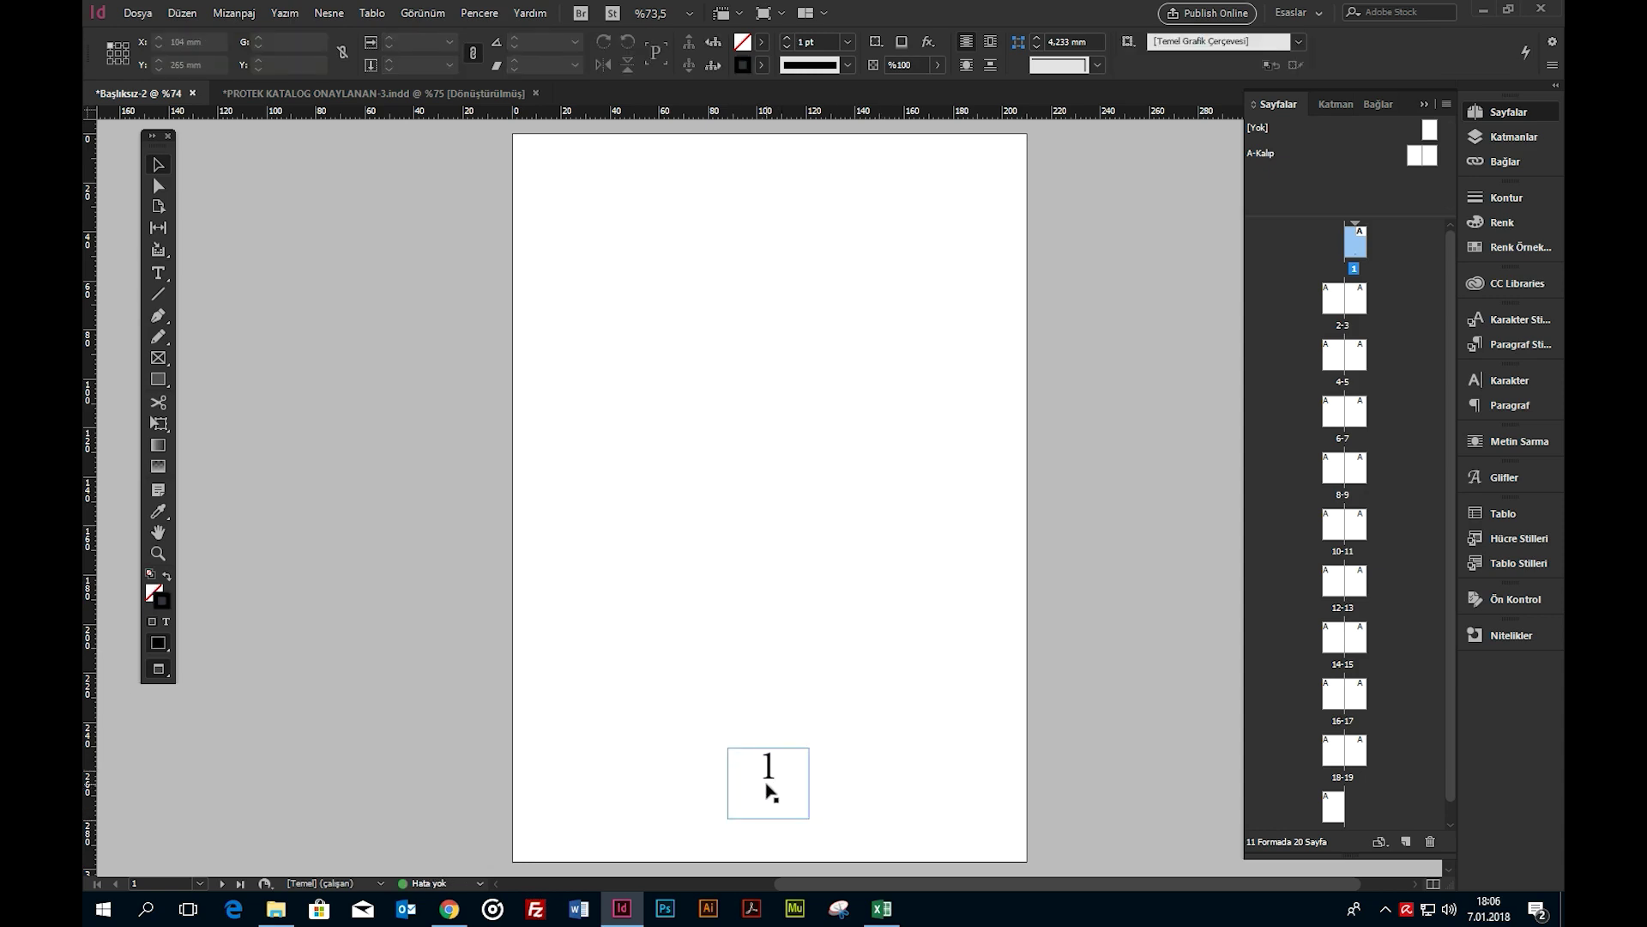
Step: Copy the page-number frame from page 1 to the lower part of page 2
scroll(906, 687, "down", 3)
left_click(794, 589)
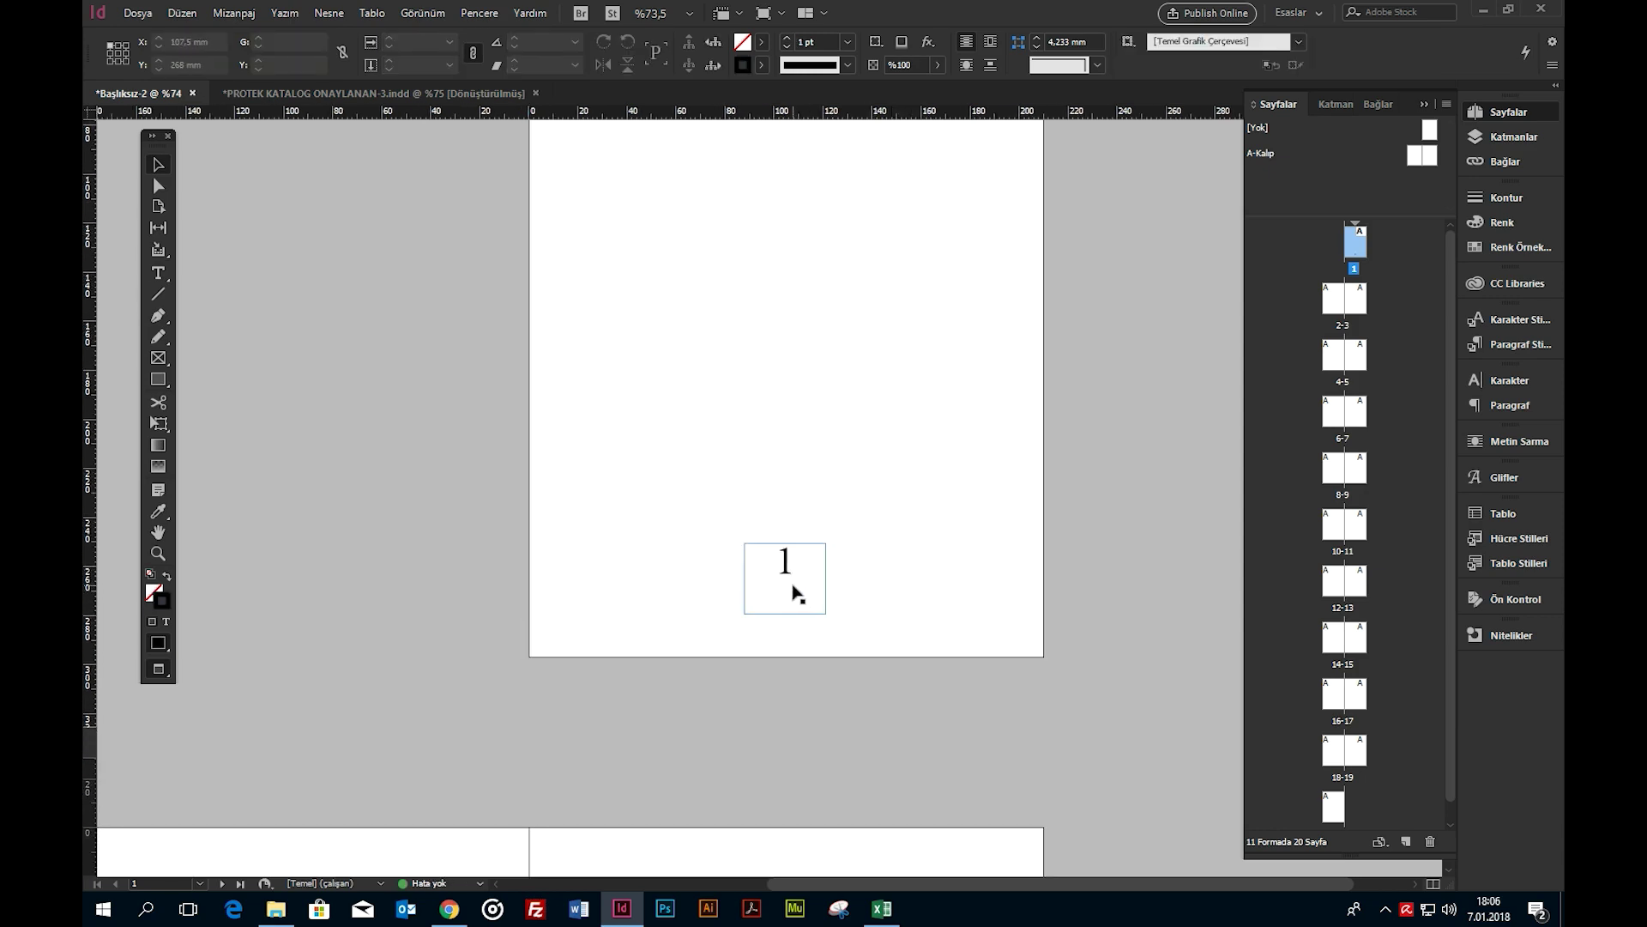
left_click_drag(626, 692, 790, 398)
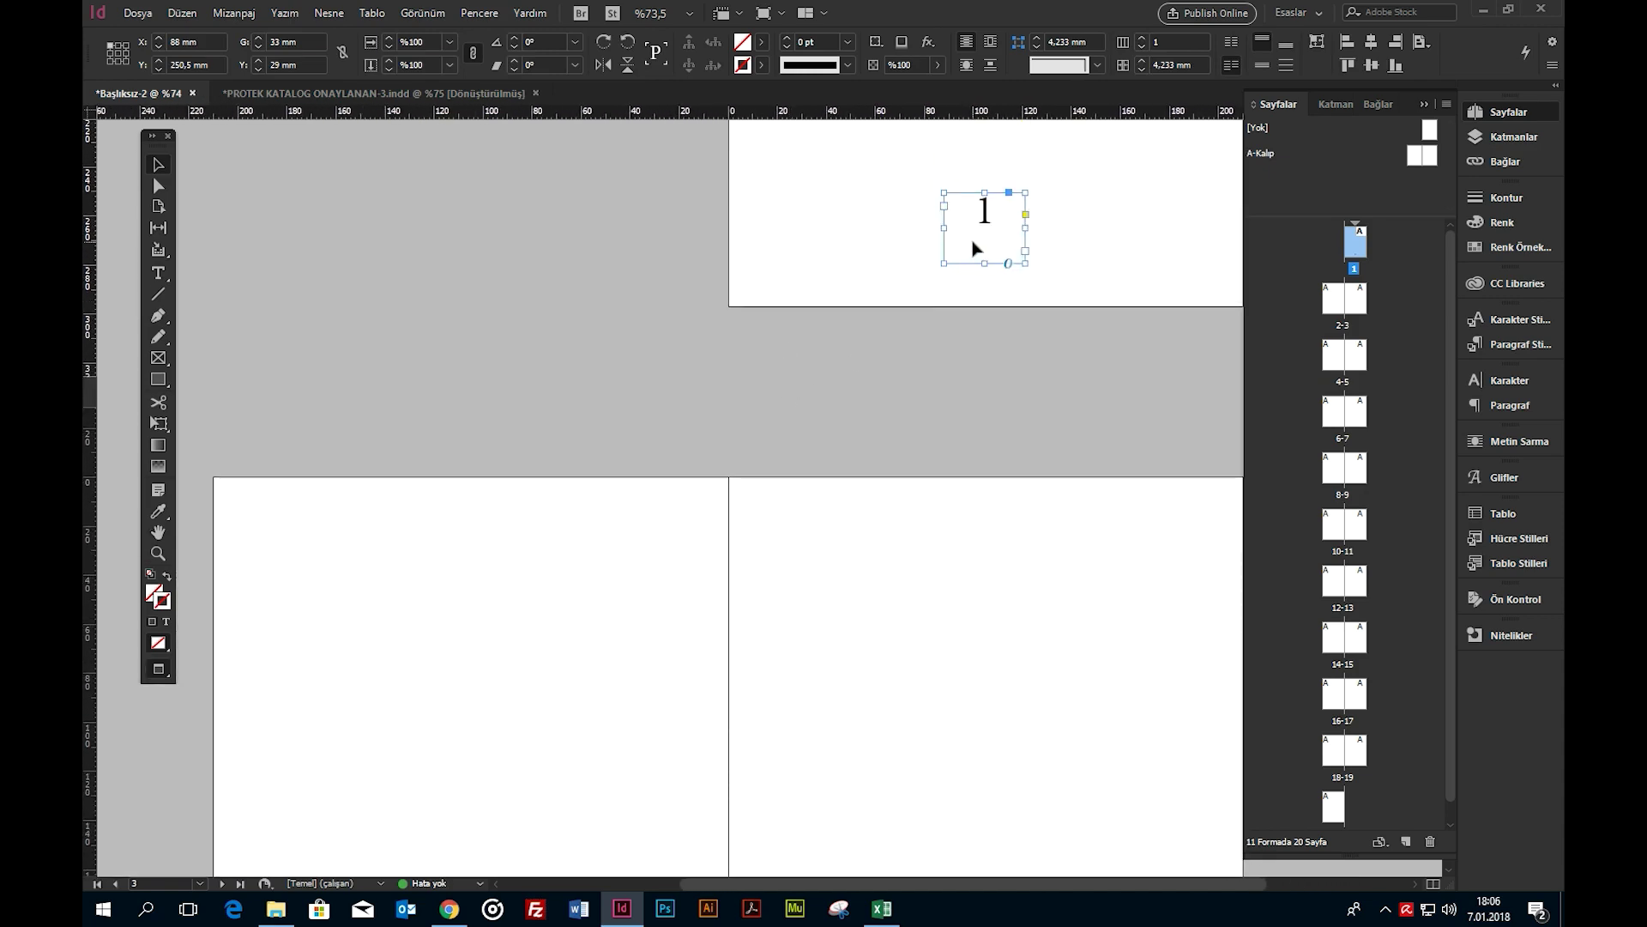
left_click_drag(976, 250, 965, 351)
key("shift+Page_Down")
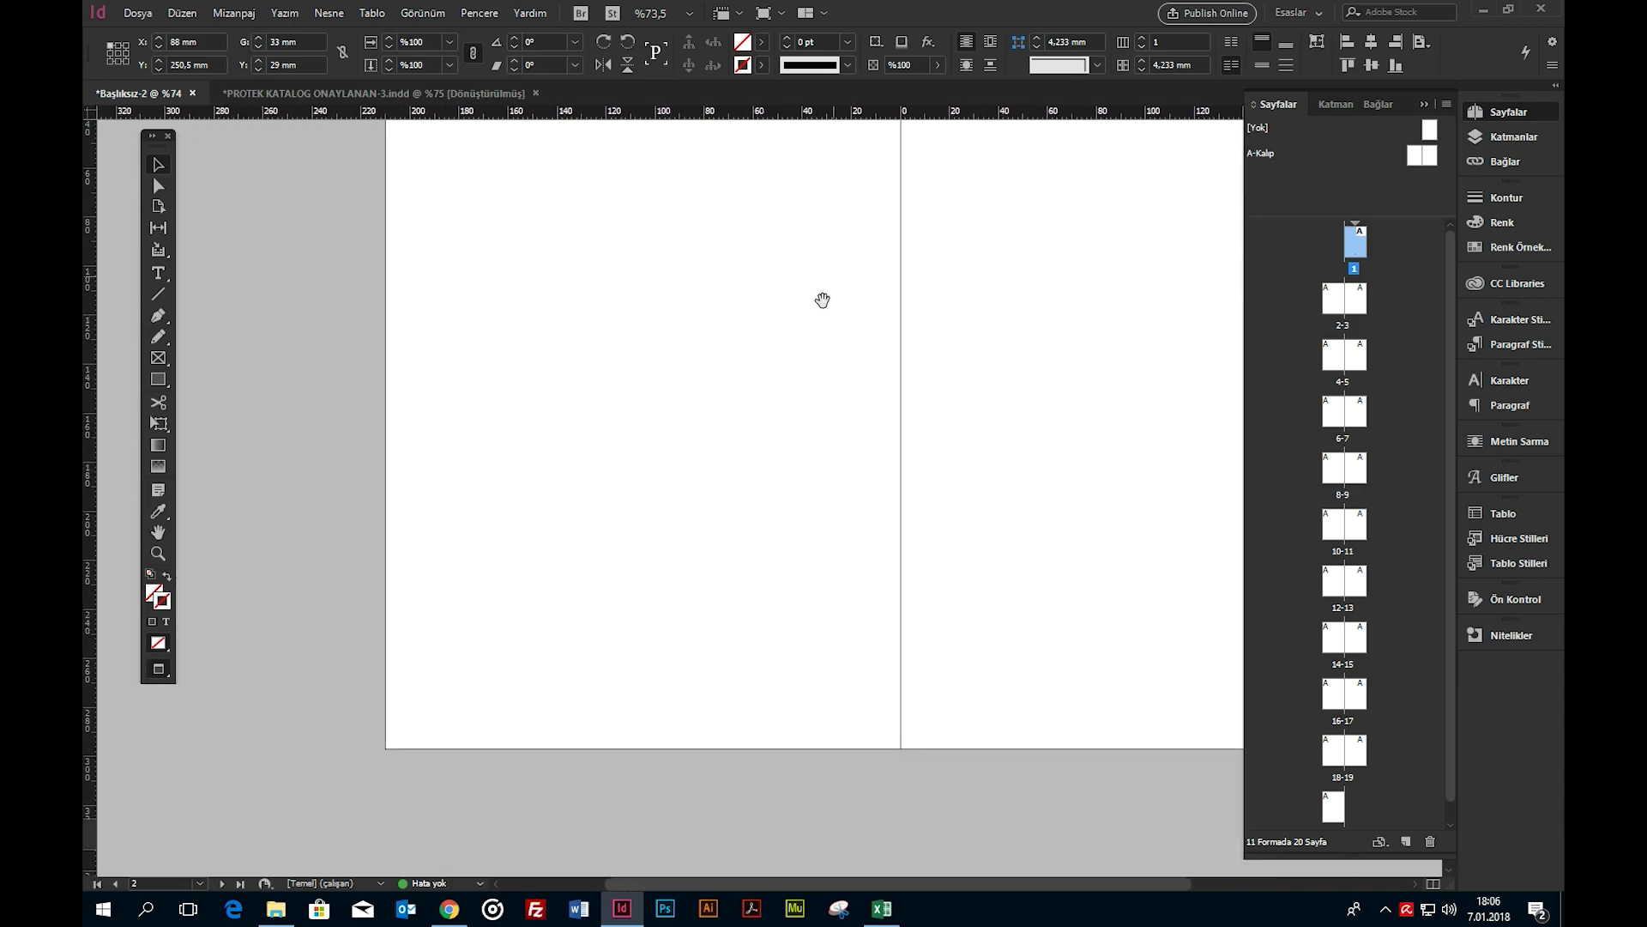
left_click(662, 597)
key("ctrl+v")
left_click_drag(770, 451, 622, 632)
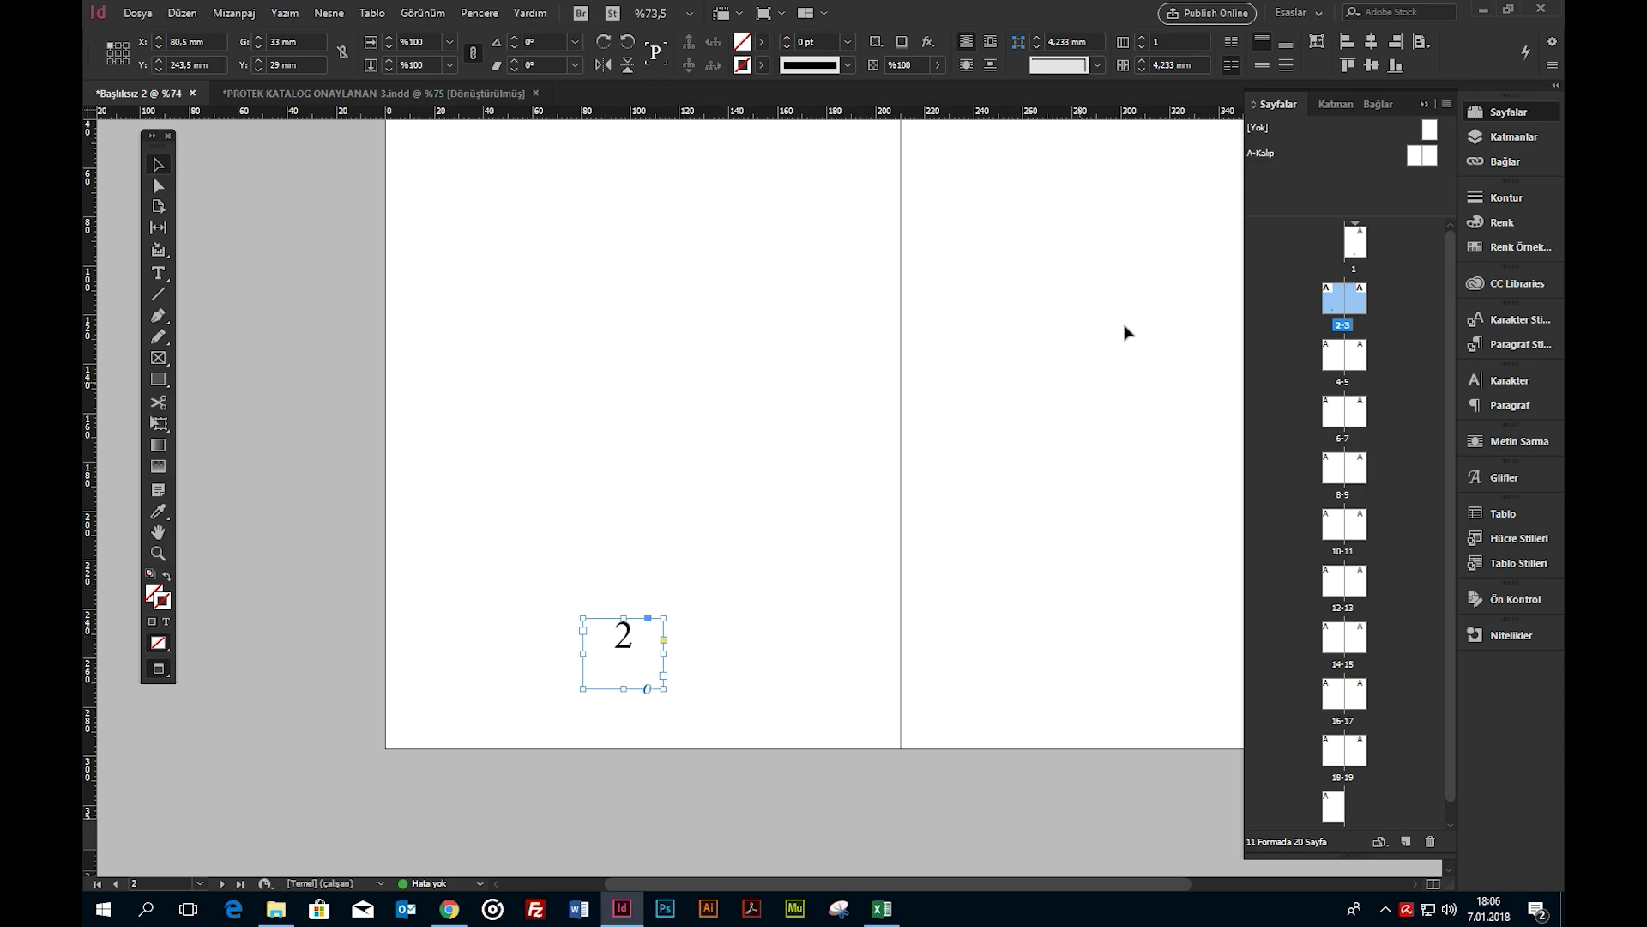
left_click(1503, 115)
left_click(1501, 116)
left_click(1493, 115)
left_click(1496, 114)
left_click(948, 306)
scroll(816, 434, "up", 10)
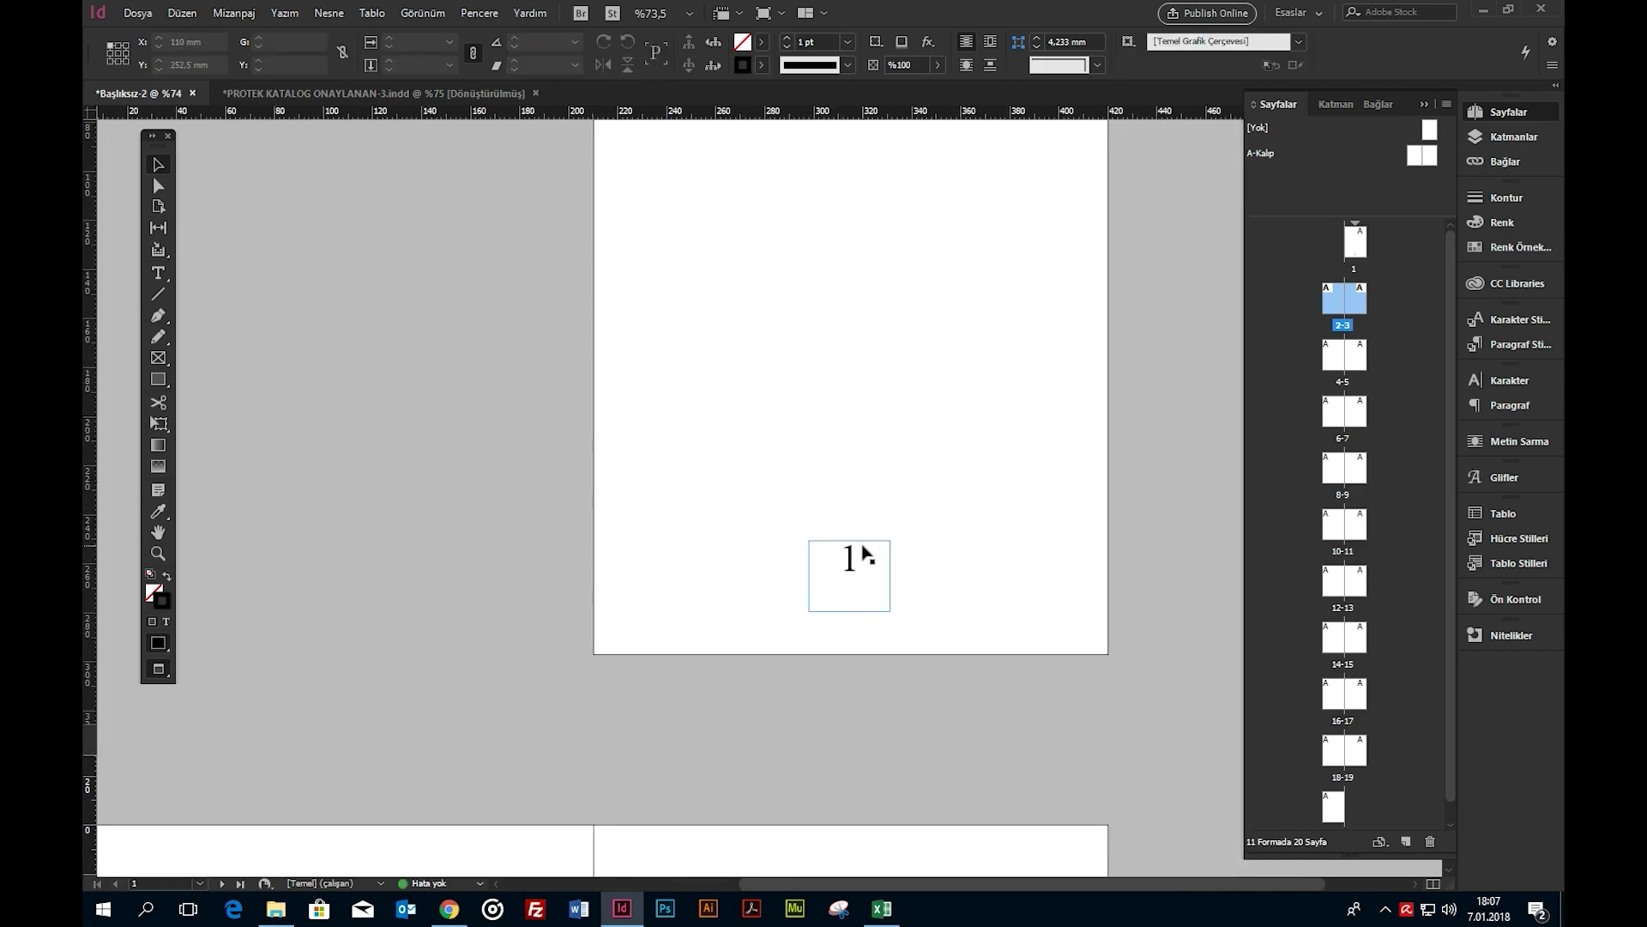
Step: On the A-Kalıp master, draw a text frame about 33.5 × 20.5 mm and align it to the left page's lower outer margin corner
double_click(1413, 156)
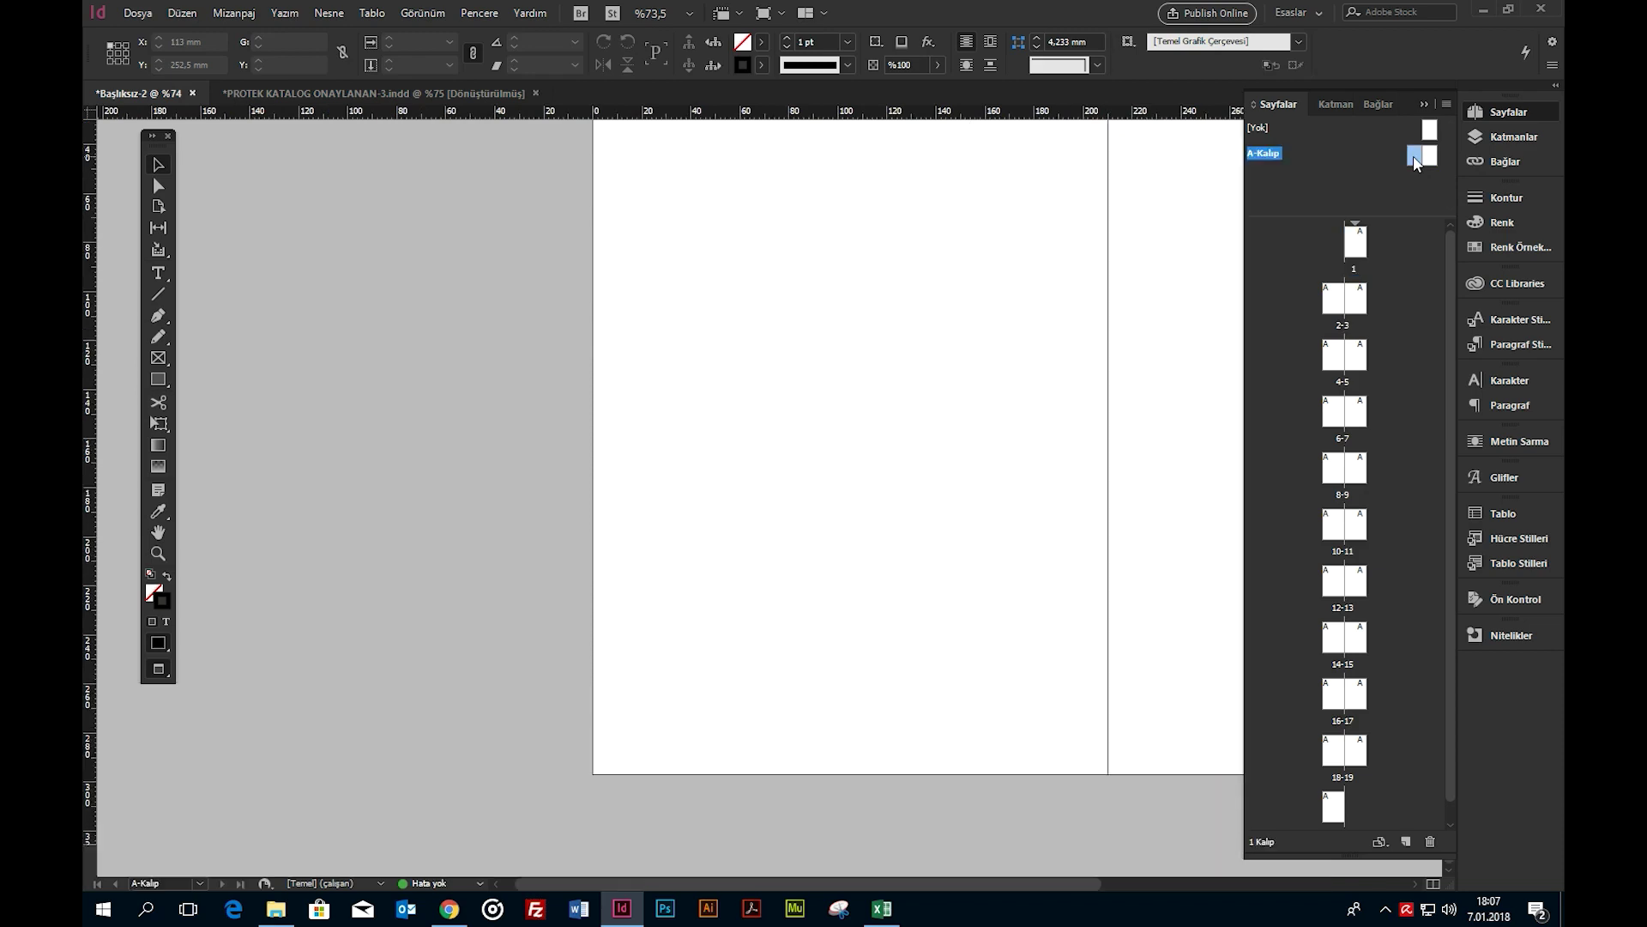
left_click_drag(901, 387, 535, 442)
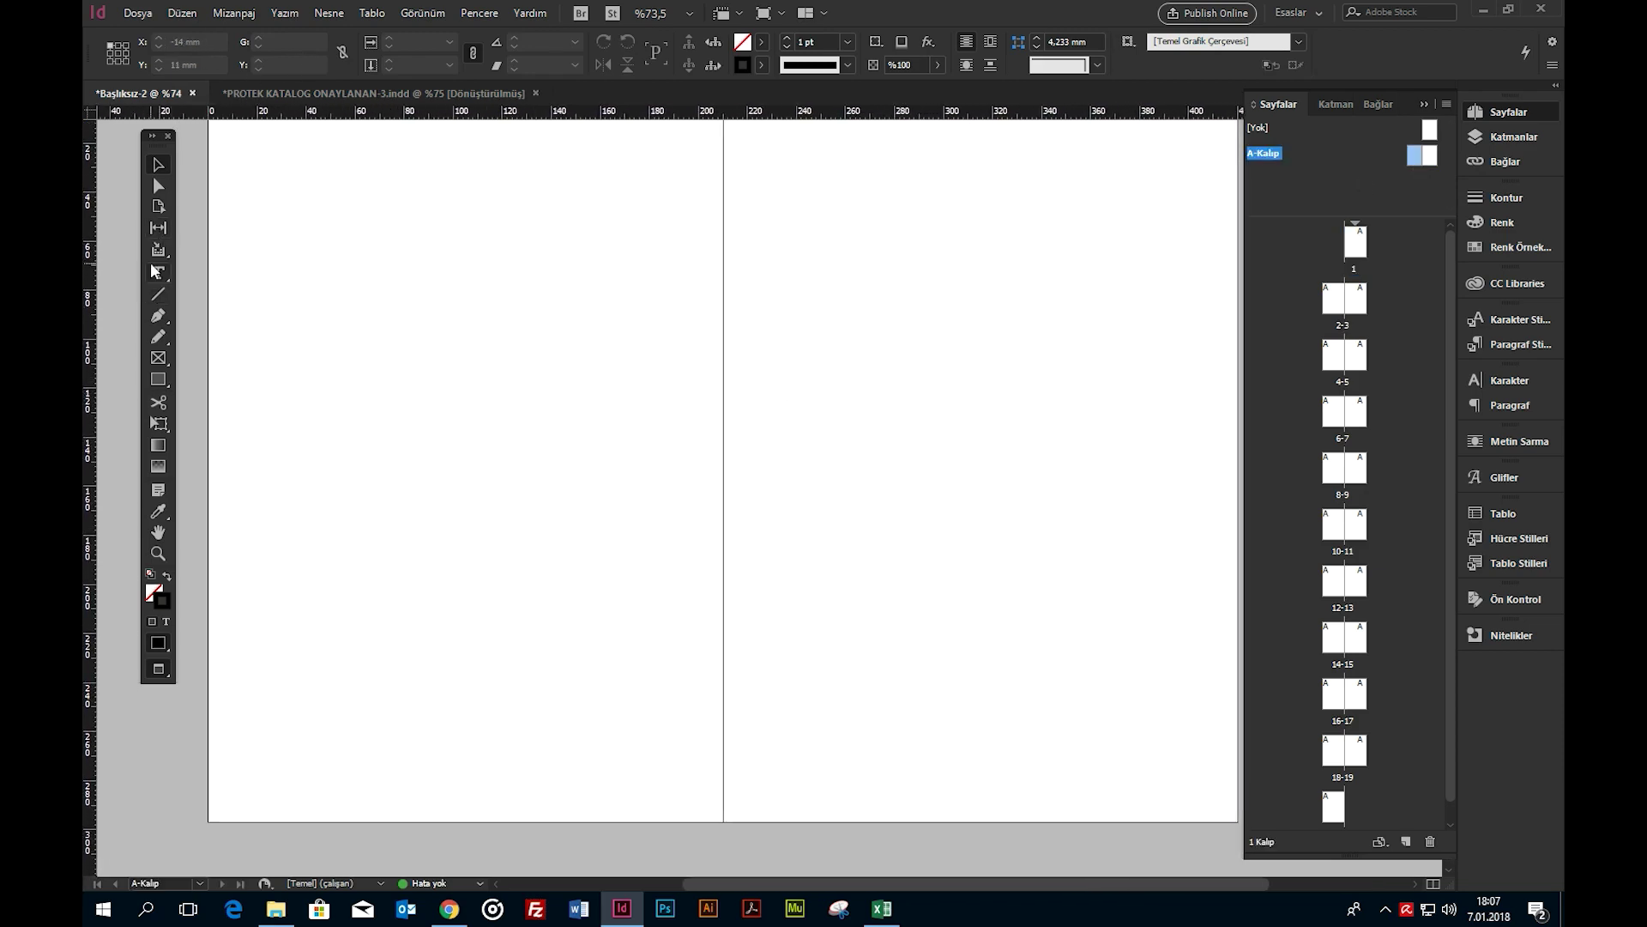
left_click(158, 273)
left_click_drag(248, 752, 326, 798)
left_click(158, 165)
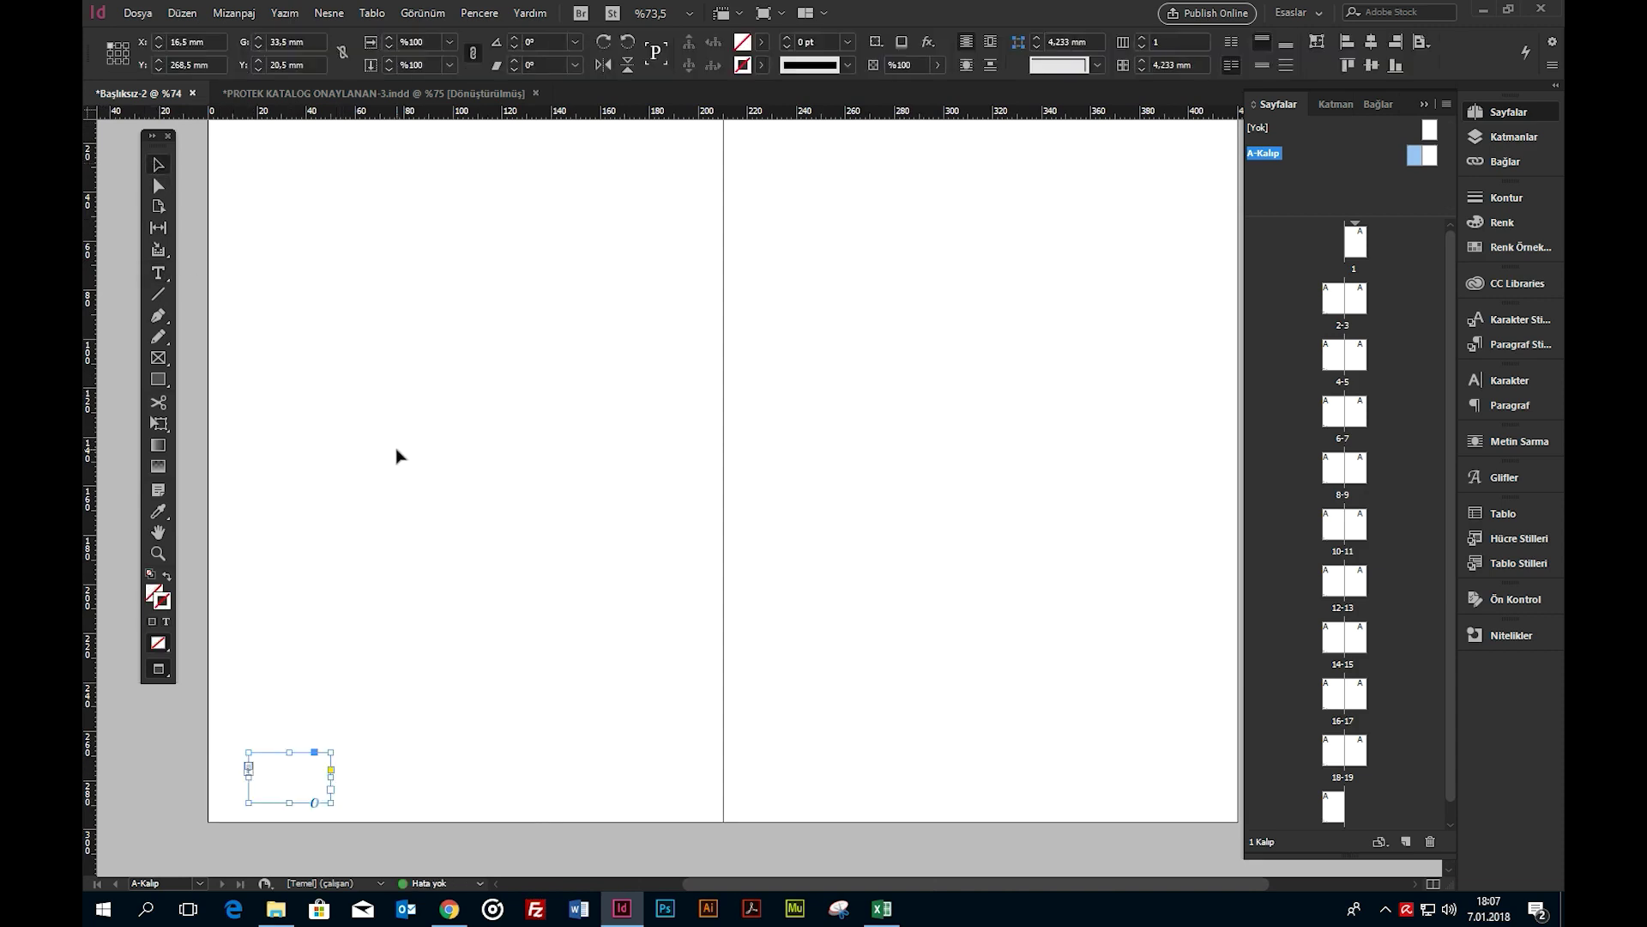
key("w")
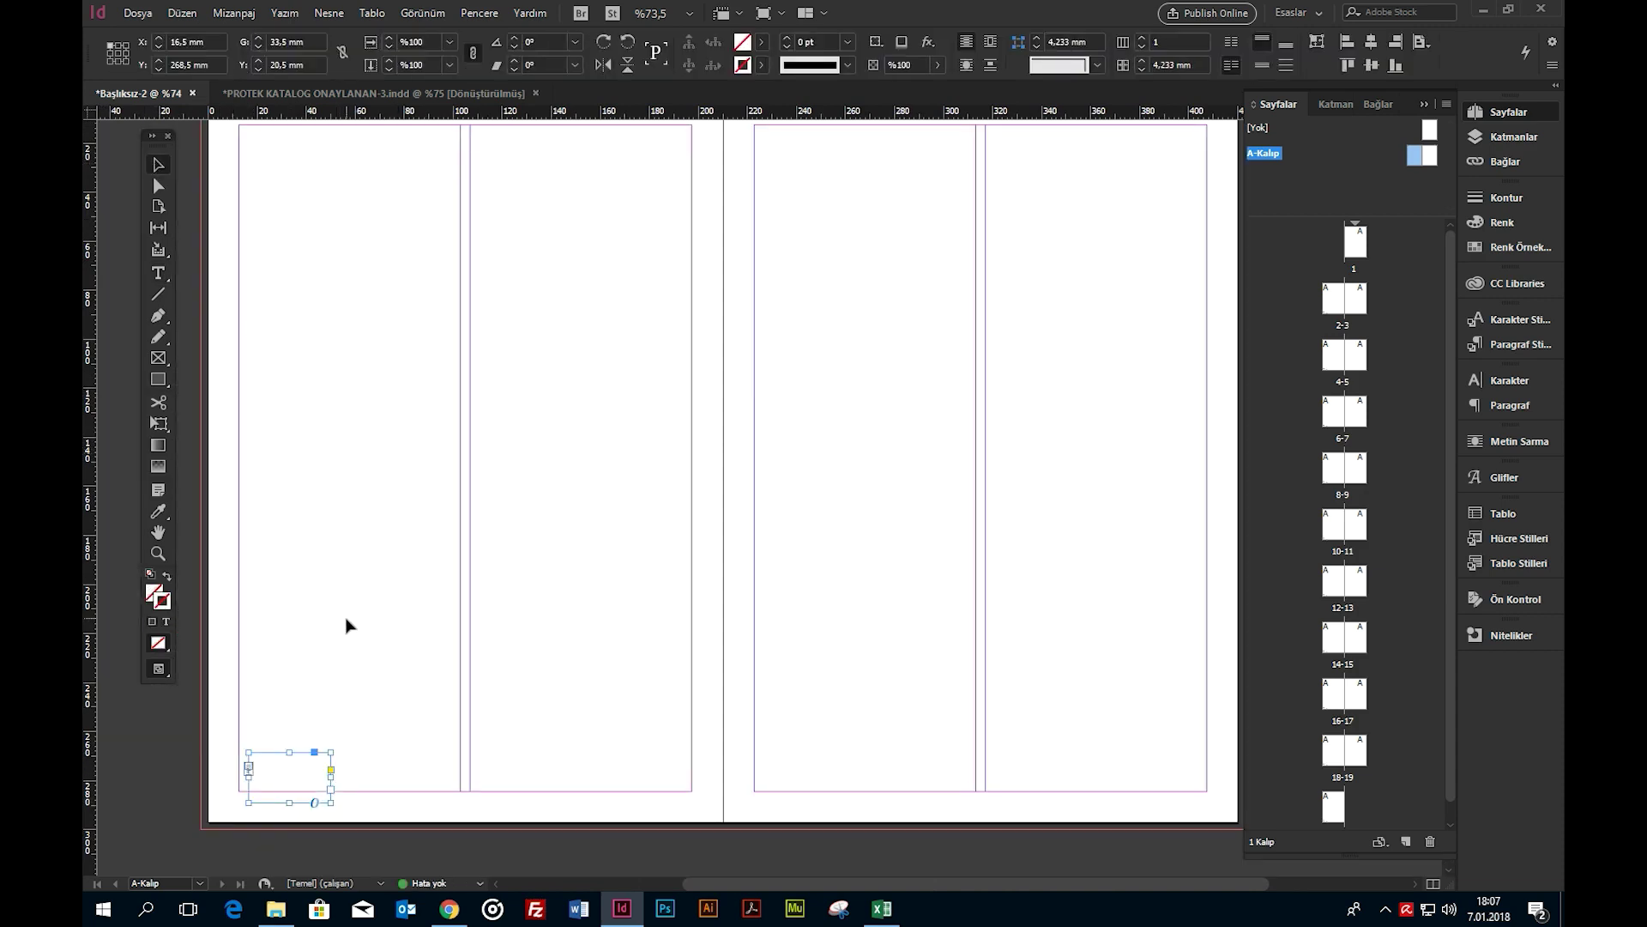
mouse_move(281, 763)
left_mouse_down()
mouse_move(271, 748)
mouse_move(275, 768)
left_mouse_up()
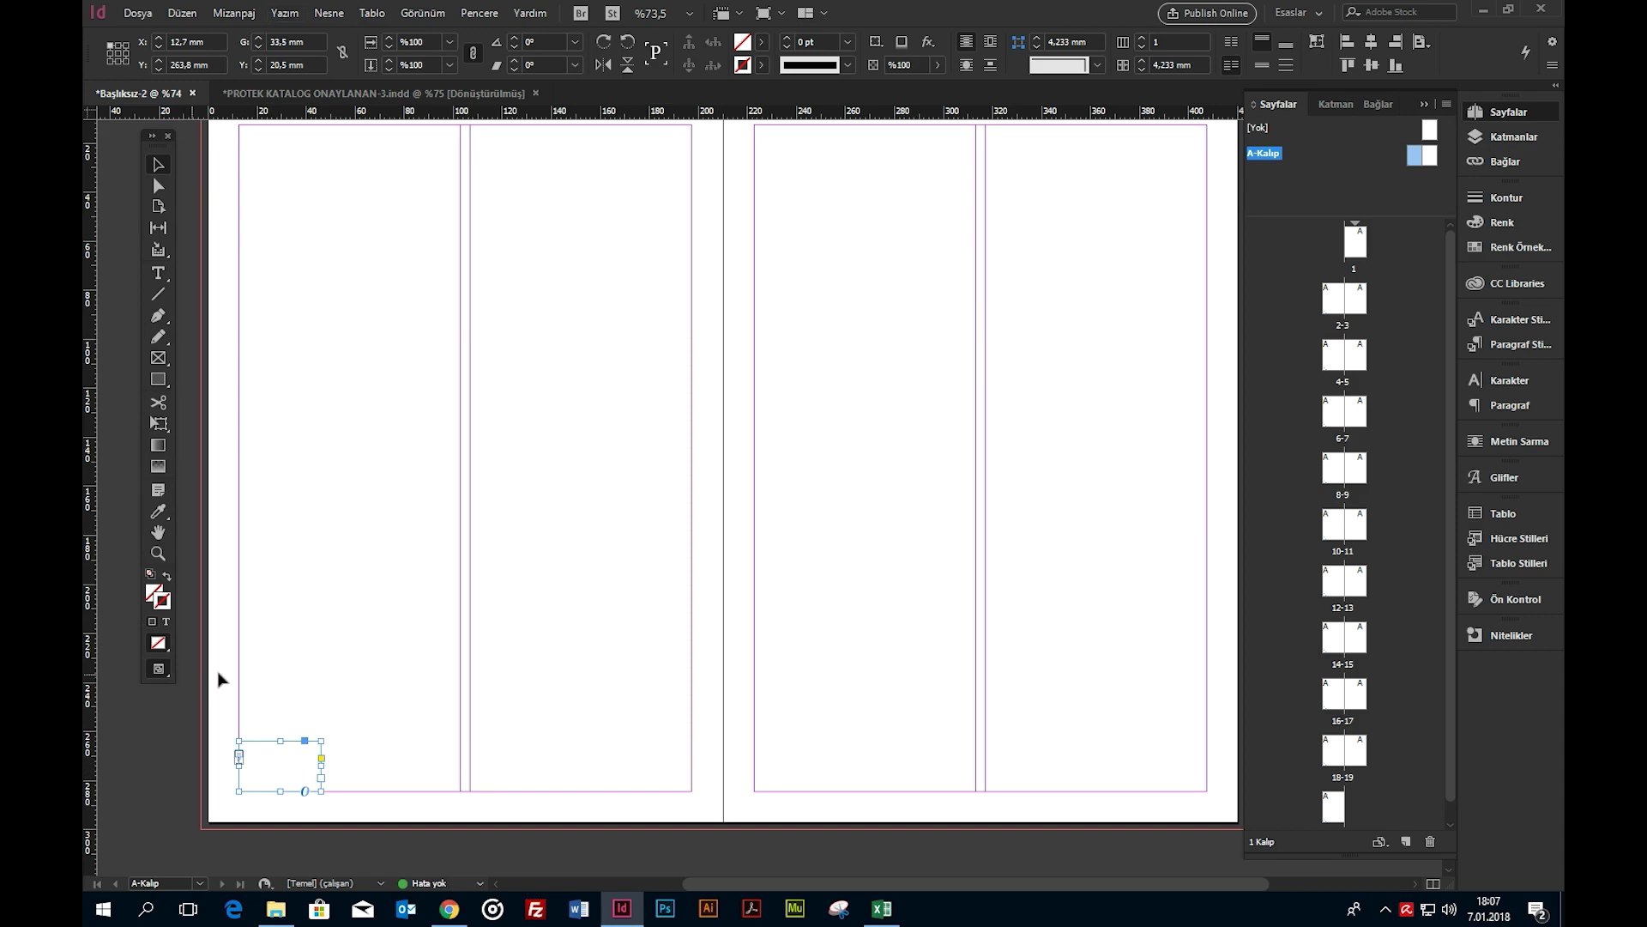
Step: Insert the current page number marker (Geçerli Sayfa Numarası) into the master's left-page text frame
double_click(255, 759)
left_click(296, 13)
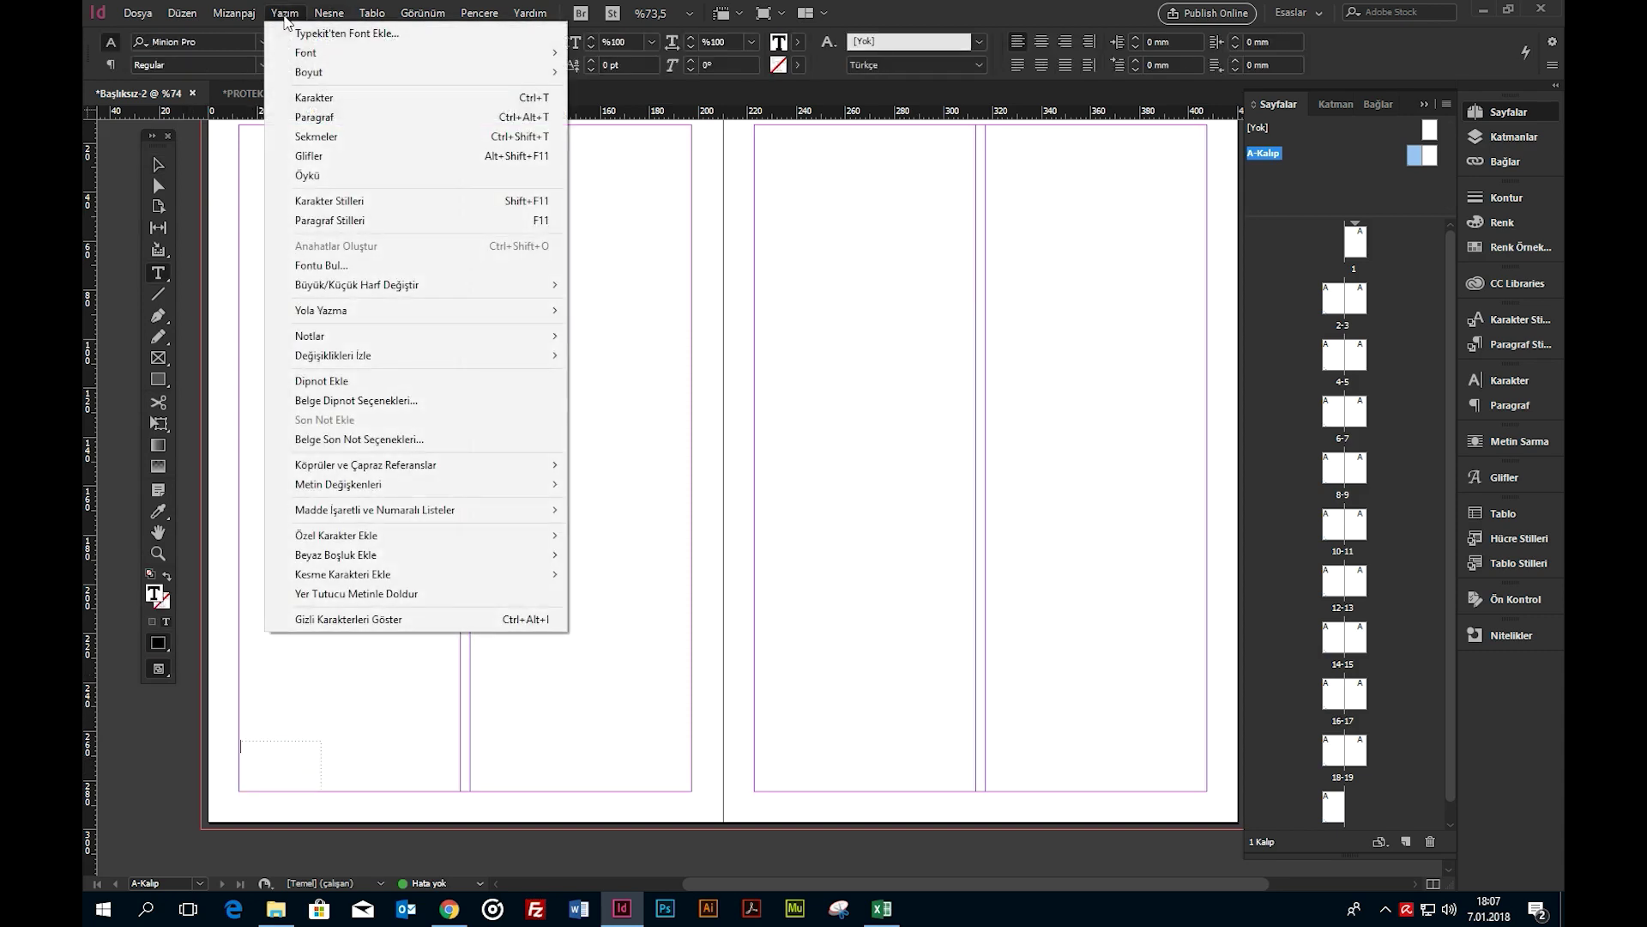
mouse_move(416, 539)
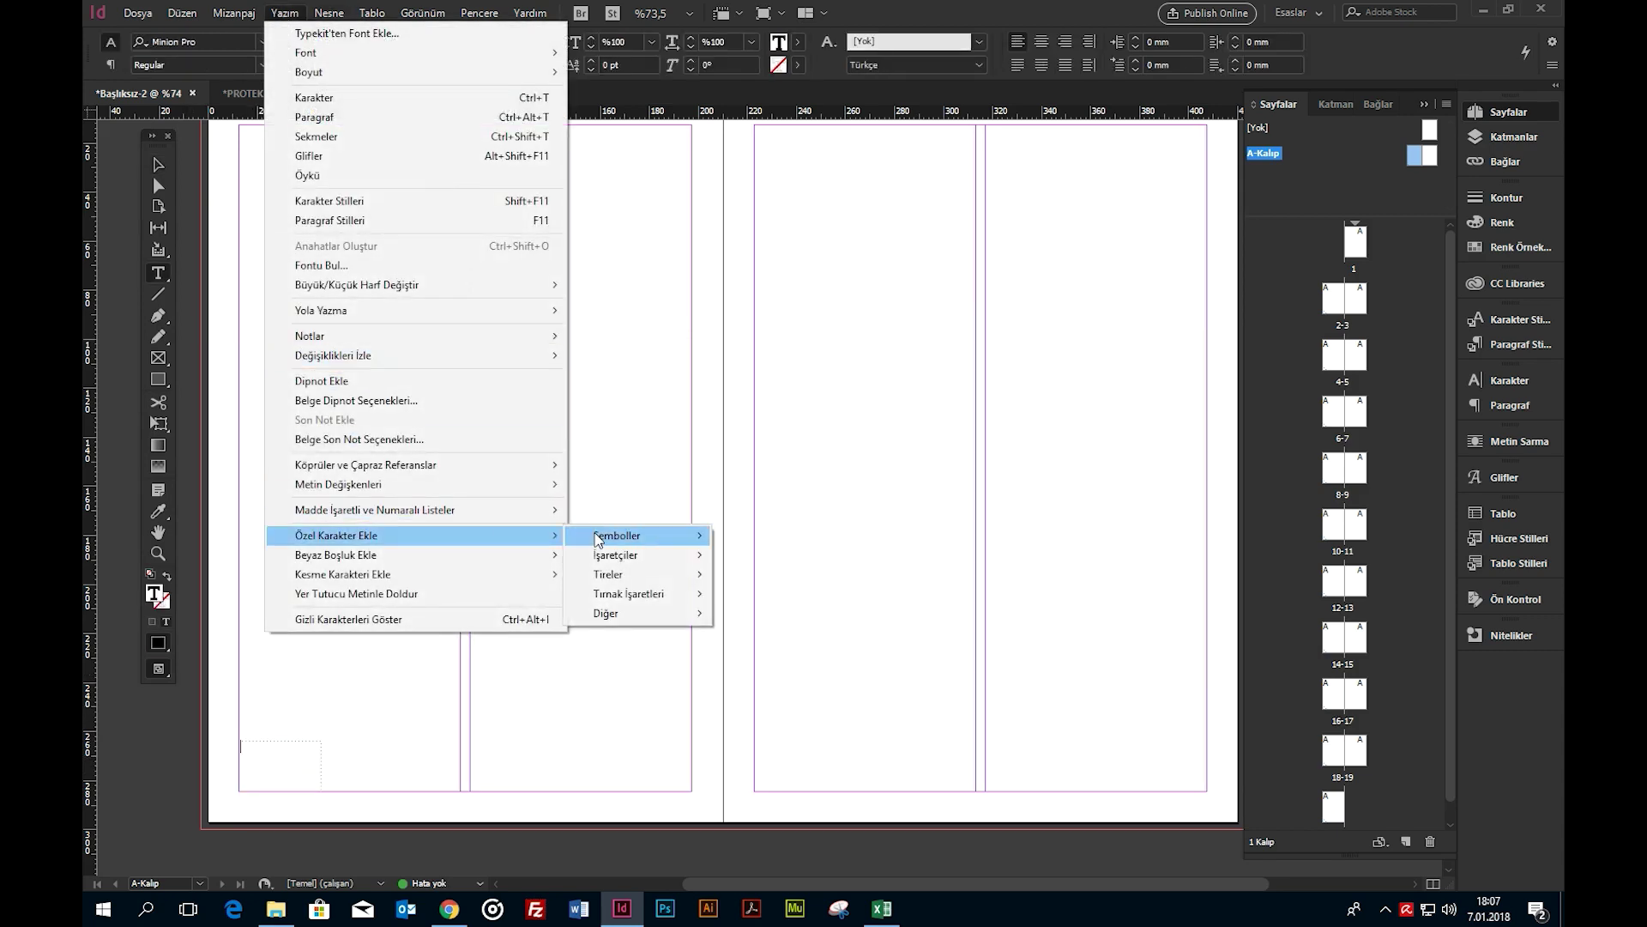
mouse_move(617, 556)
left_click(786, 559)
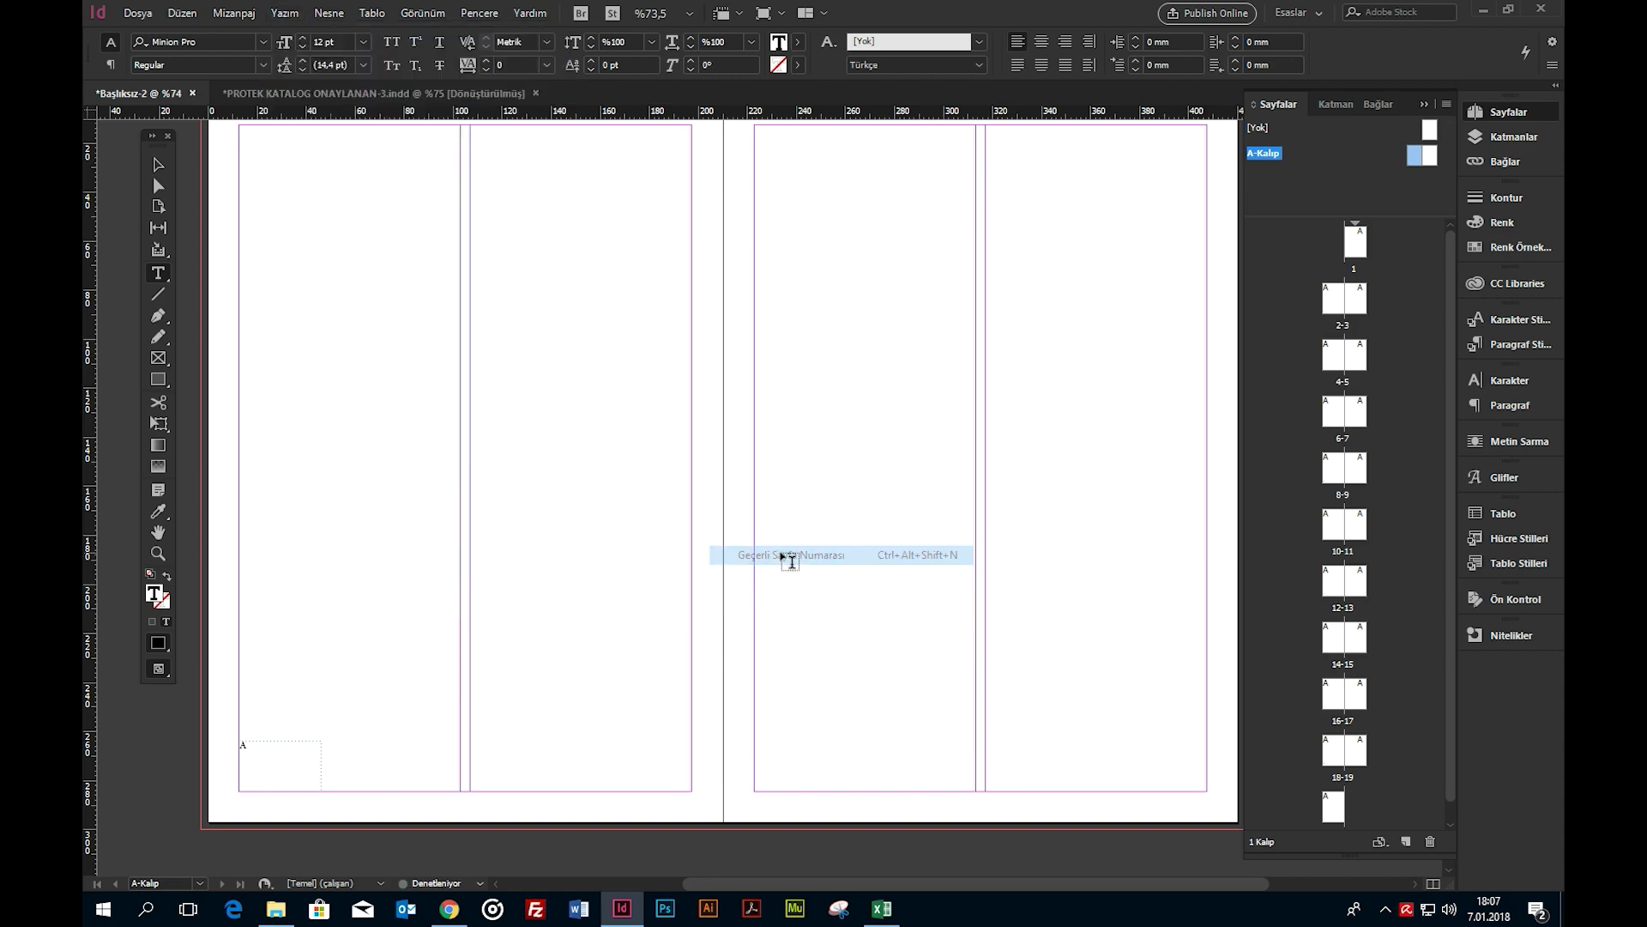
Step: Copy the page-number frame, shortened to 8.3 mm high, to the master's right page at the lower outer margin corner, with its text right-aligned
left_click(158, 166)
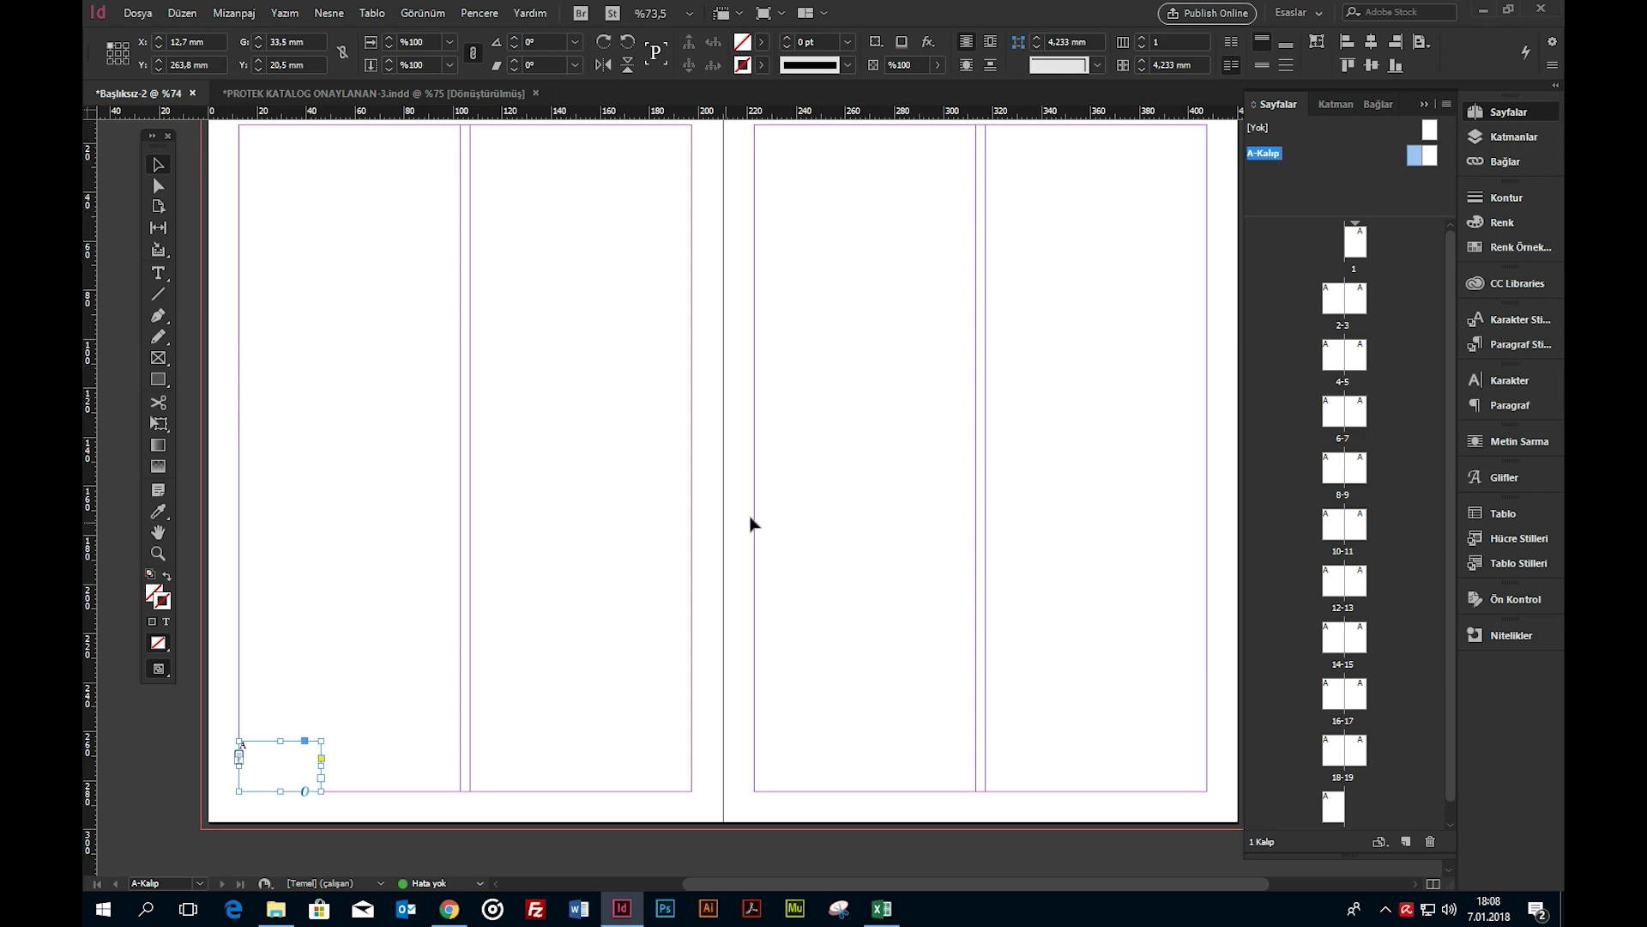
left_click_drag(280, 741, 1142, 776)
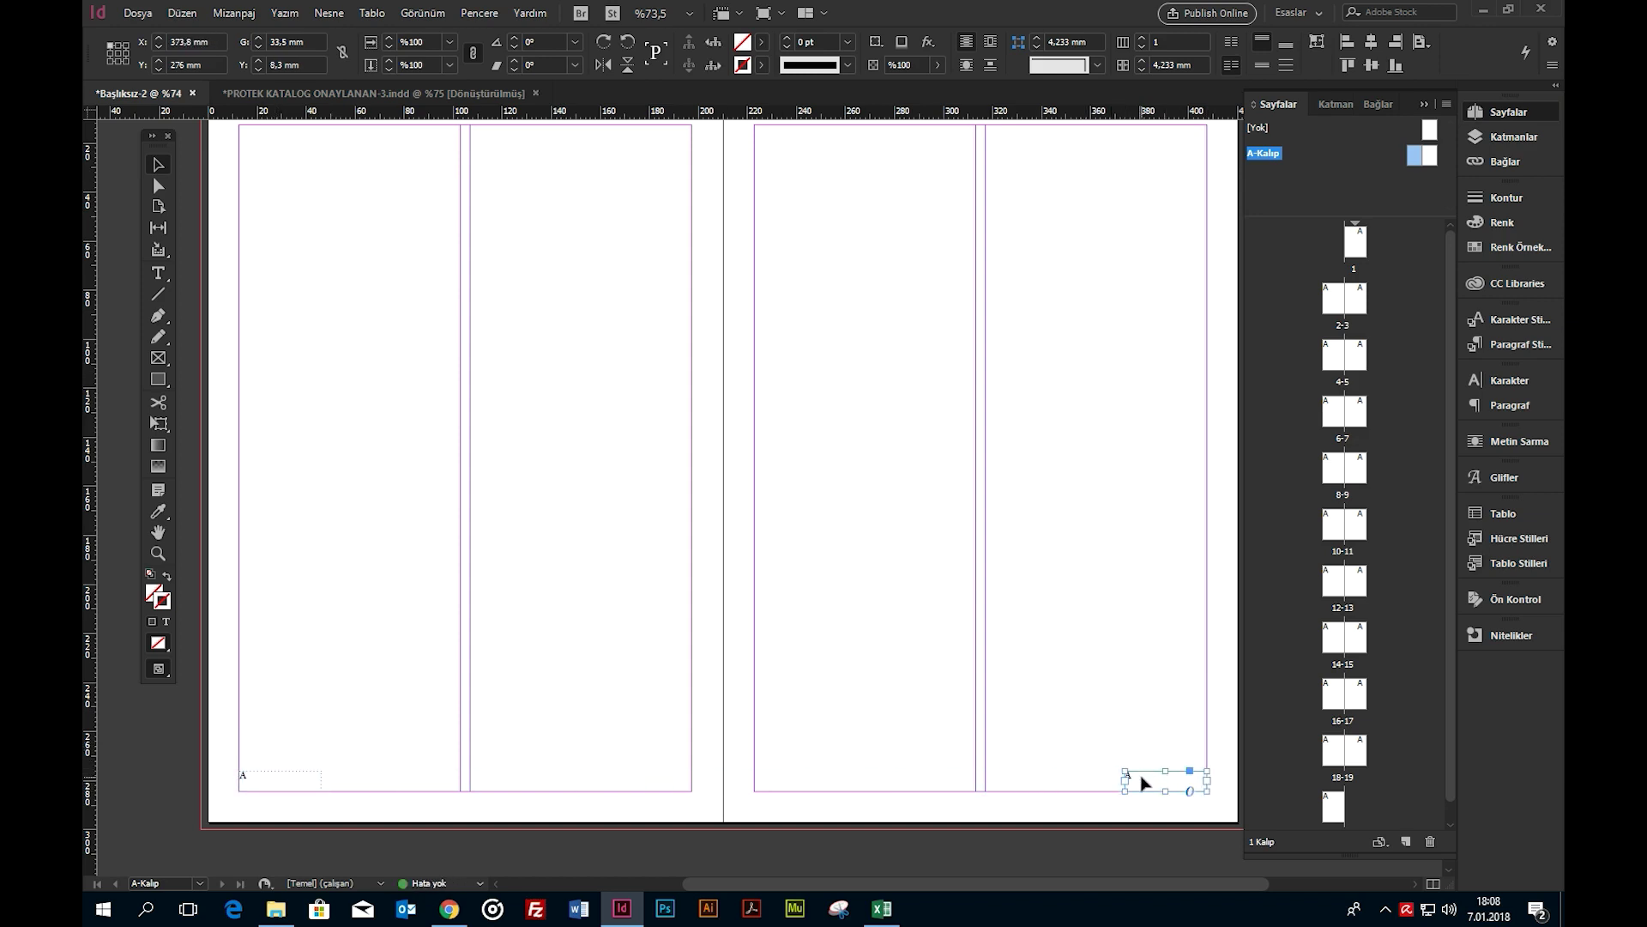
left_click(1006, 717)
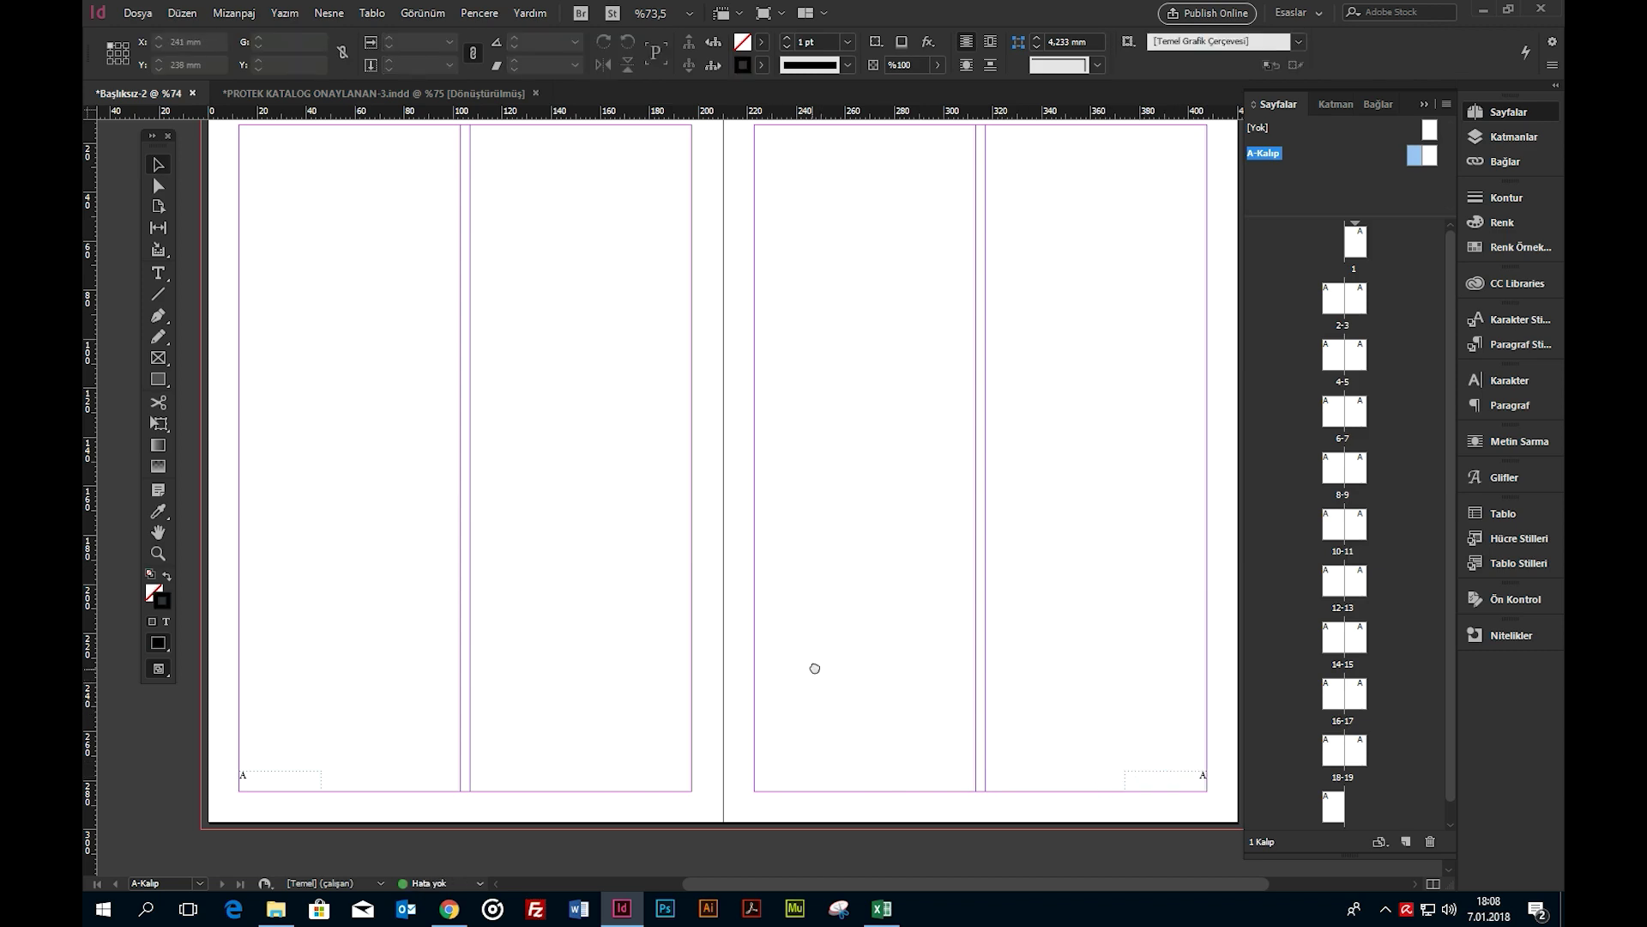
Step: Check the automatic page numbers at the bottom of page 1 and pages 2-3 in preview mode
left_click_drag(812, 665, 850, 647)
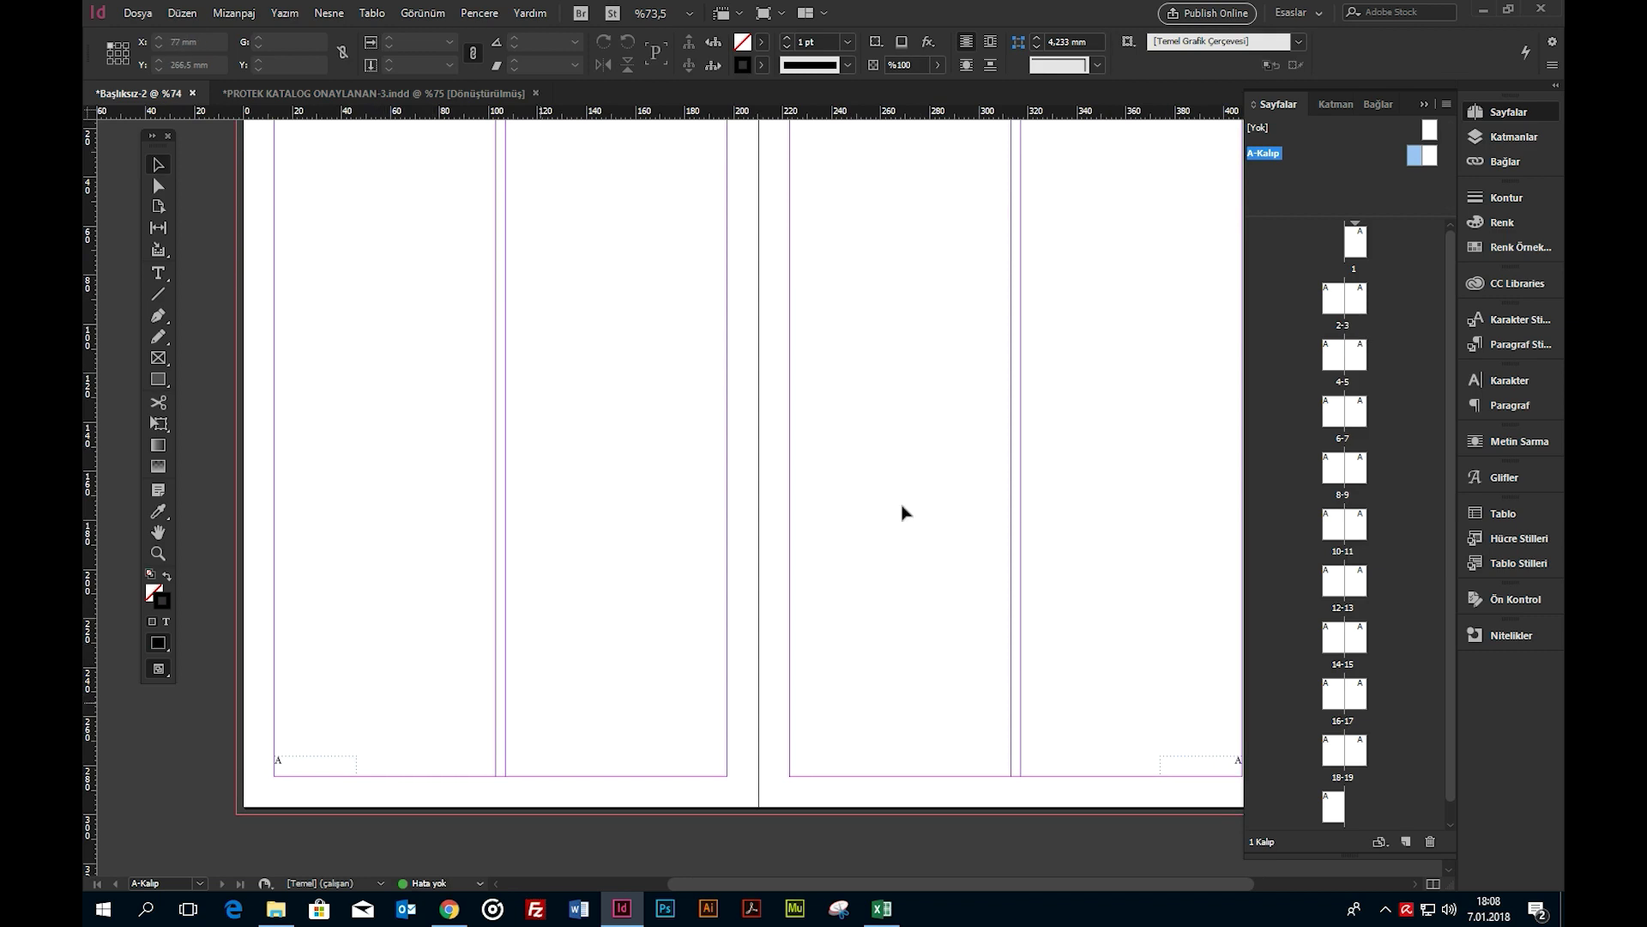
double_click(1355, 256)
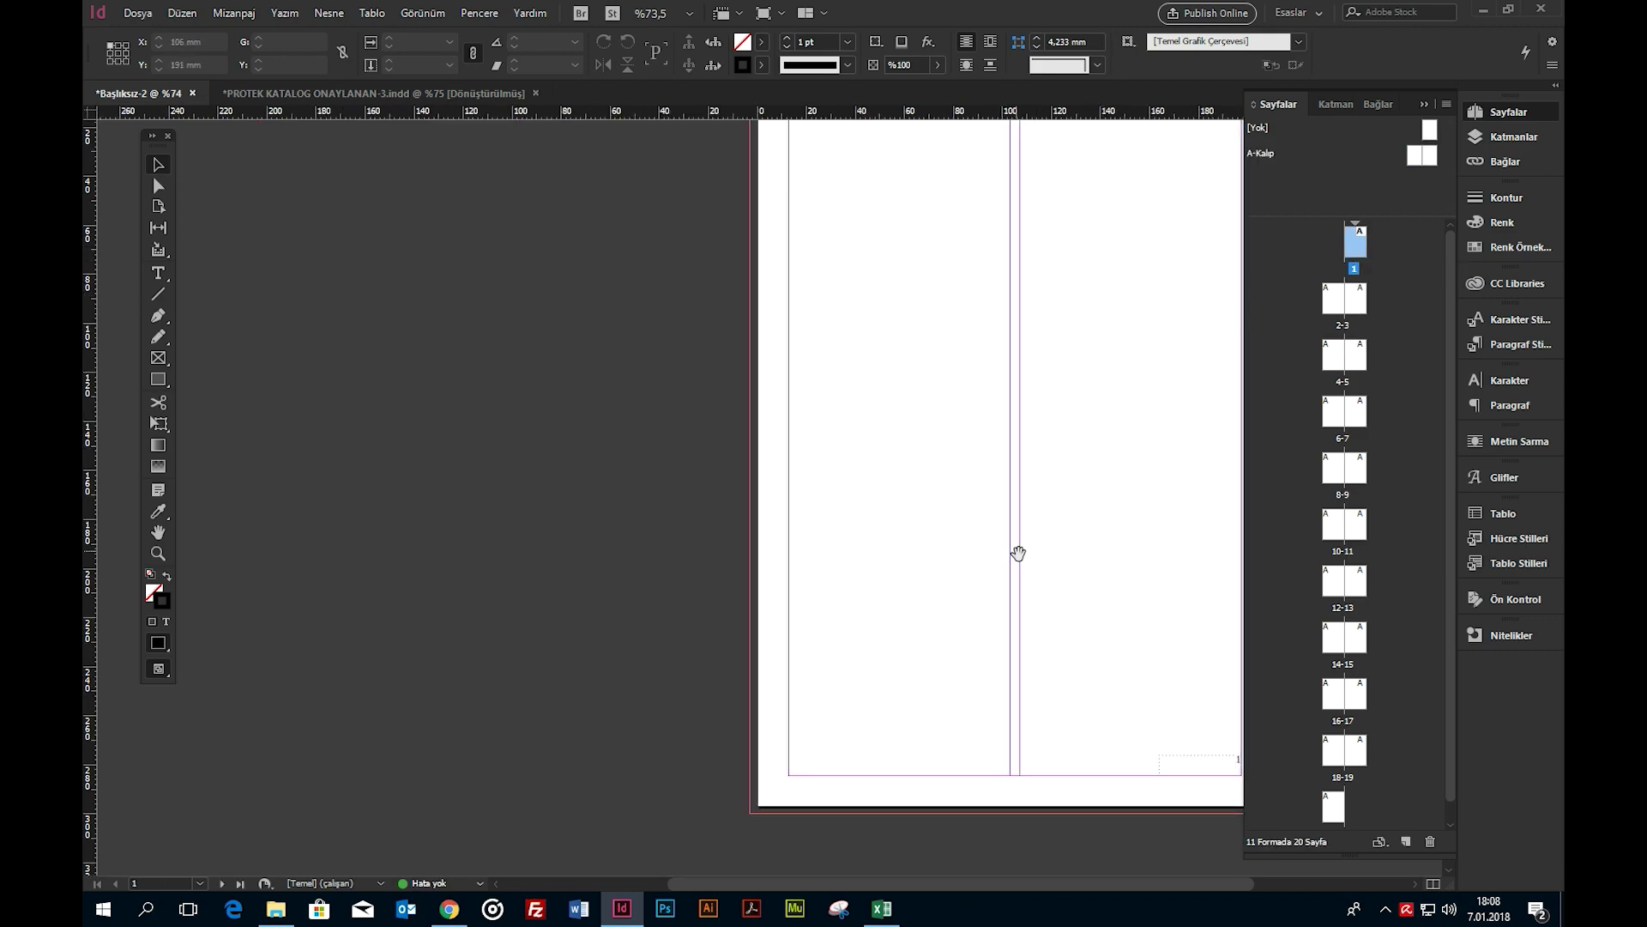
left_click_drag(1019, 552, 901, 558)
key("w")
double_click(1338, 300)
left_click_drag(1033, 588, 558, 559)
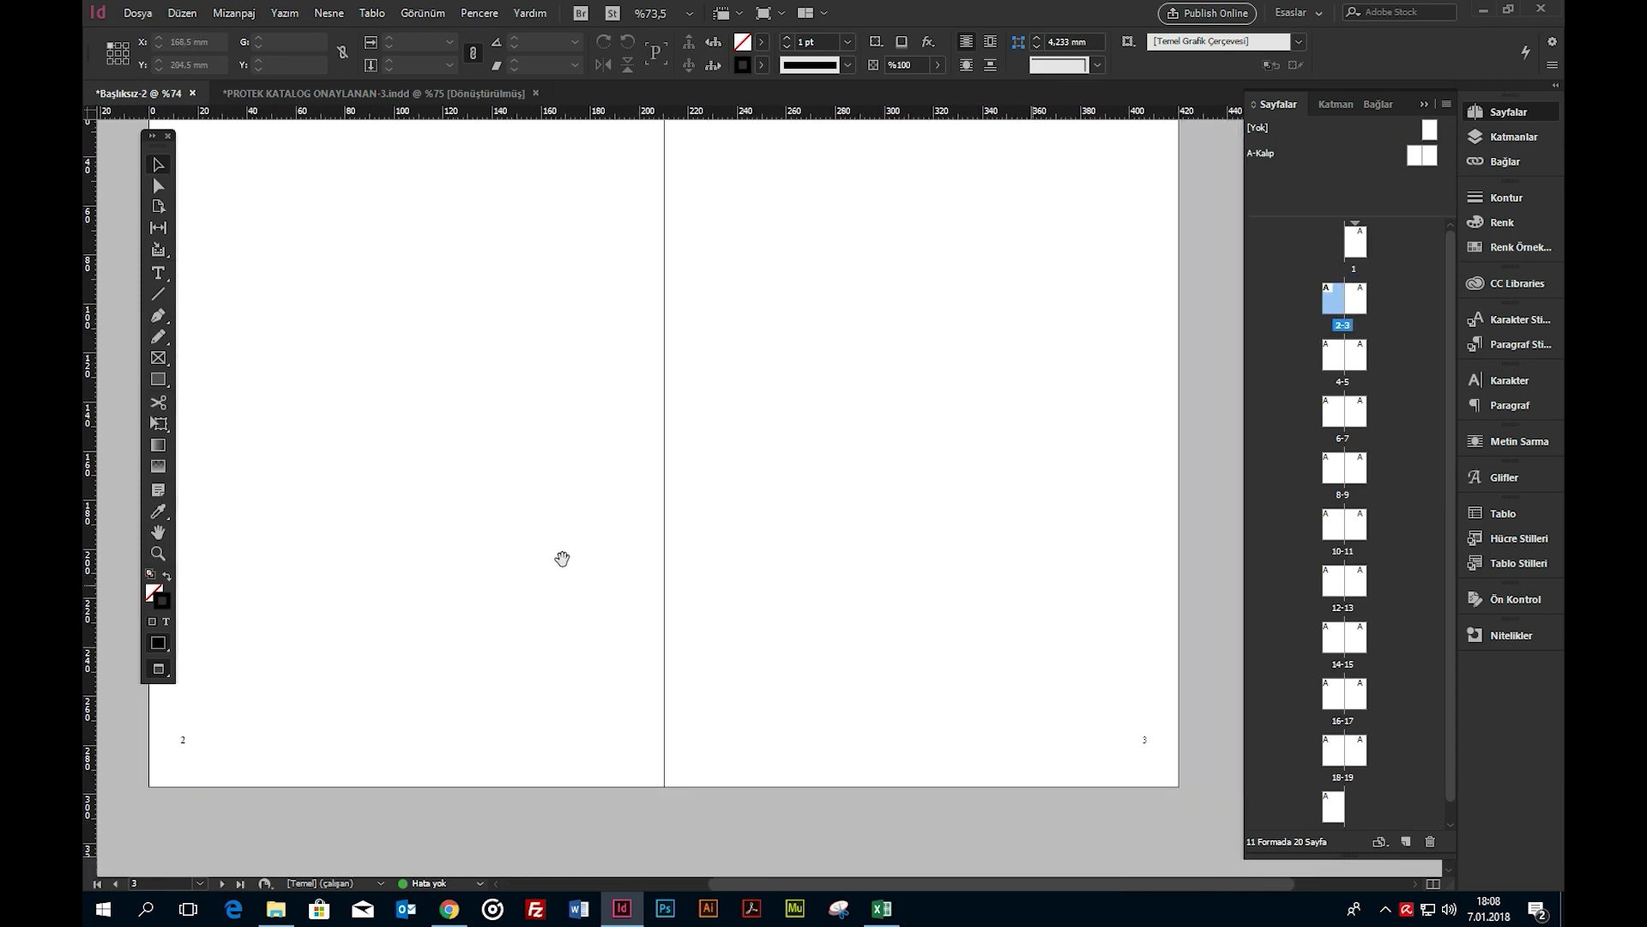
Step: Collapse the pages list and check the automatic page numbers on the remaining spreads, from pages 4-5 through page 20
scroll(701, 716, "down", 10)
left_click_drag(719, 691, 711, 440)
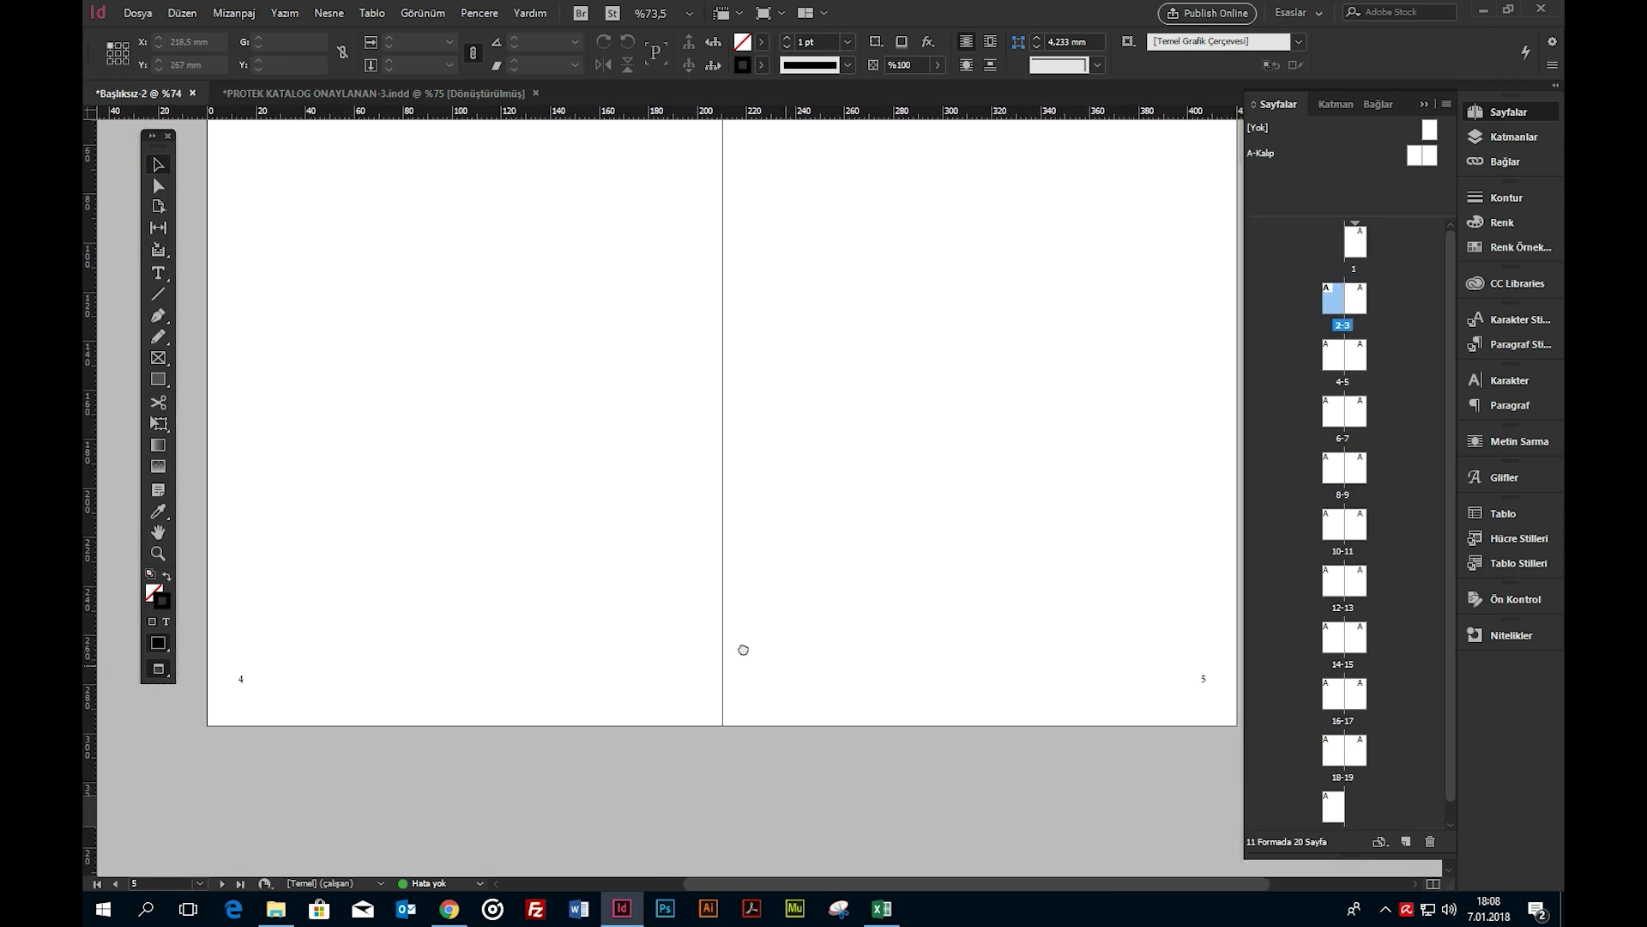
scroll(875, 666, "down", 1)
left_click(1420, 103)
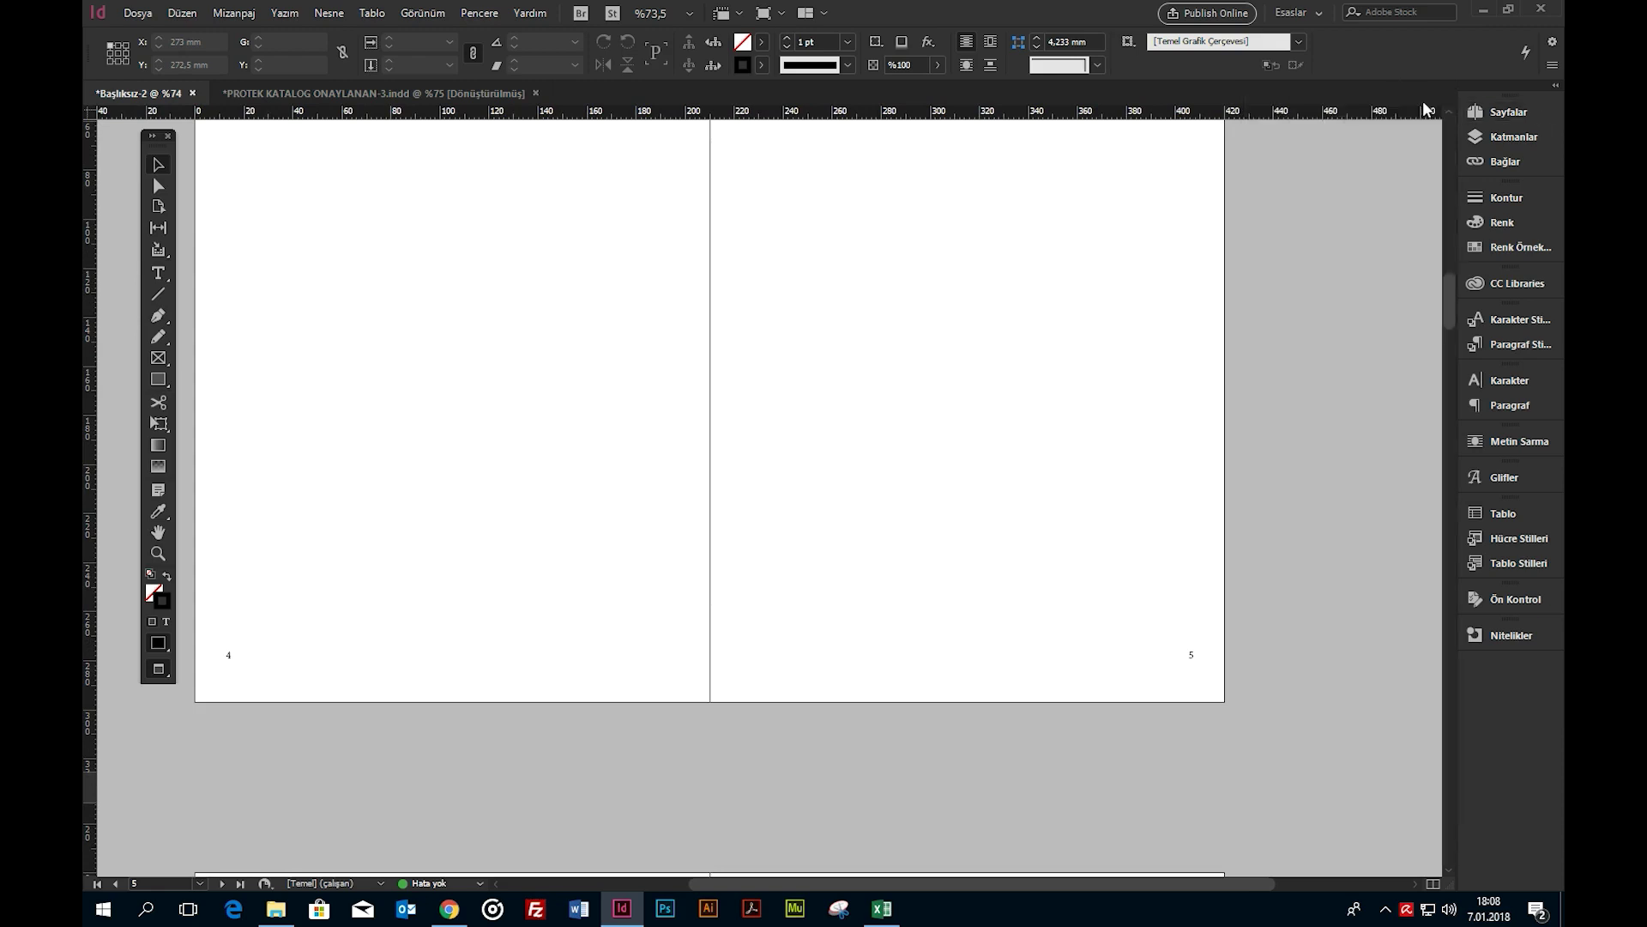
scroll(1107, 372, "down", 8)
scroll(819, 533, "down", 15)
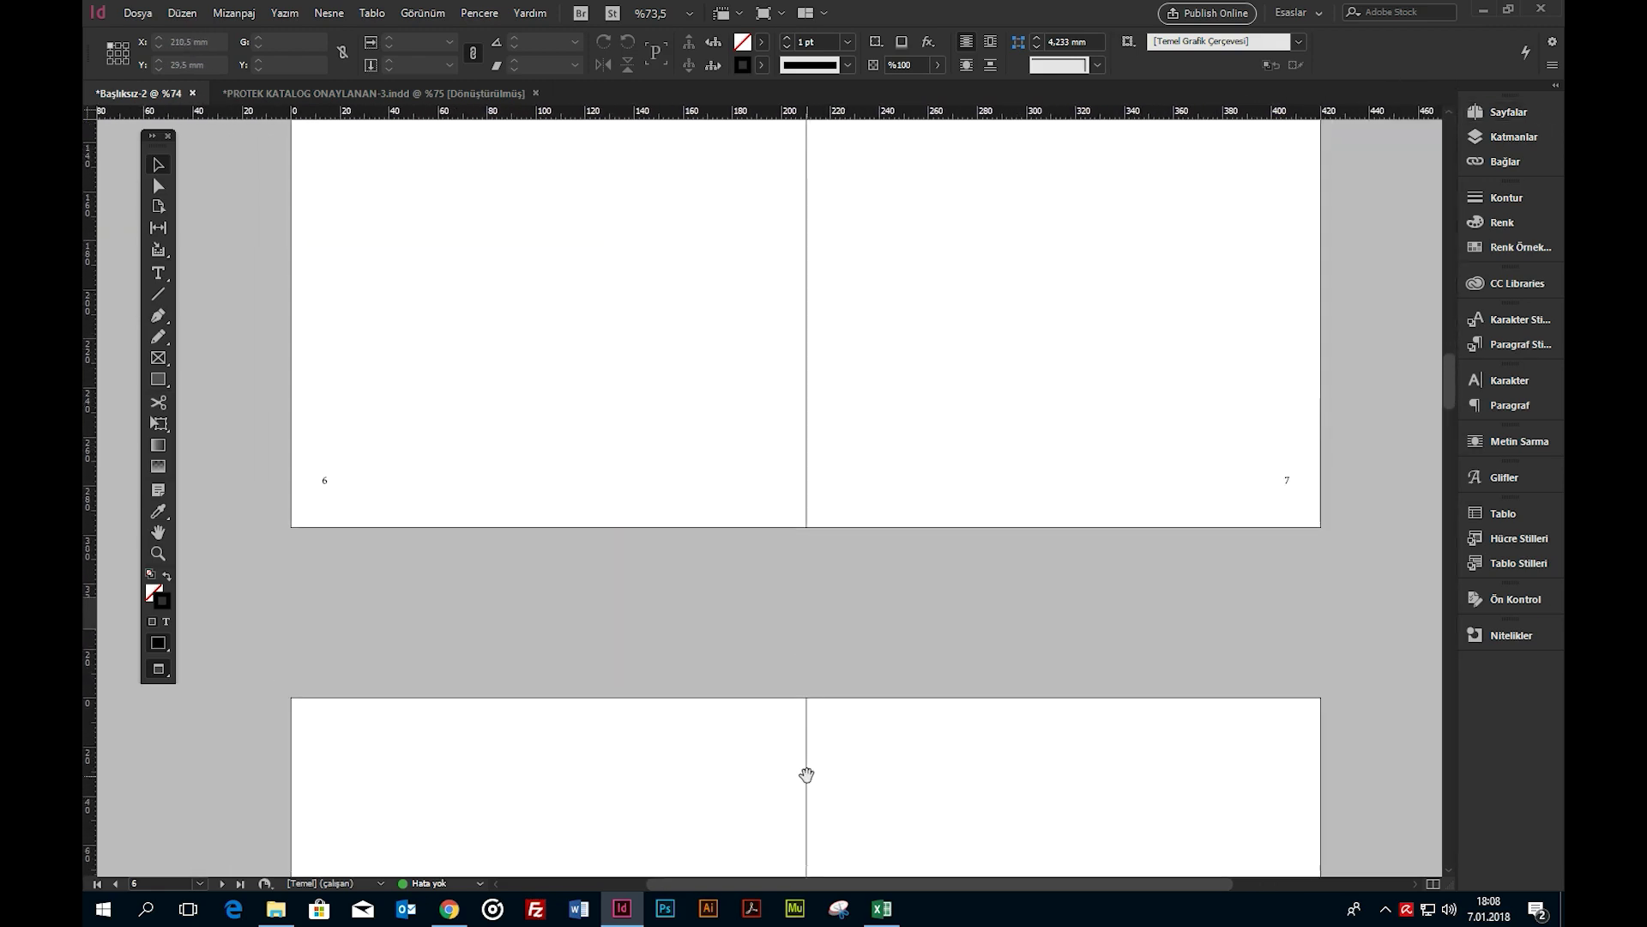
scroll(762, 282, "down", 10)
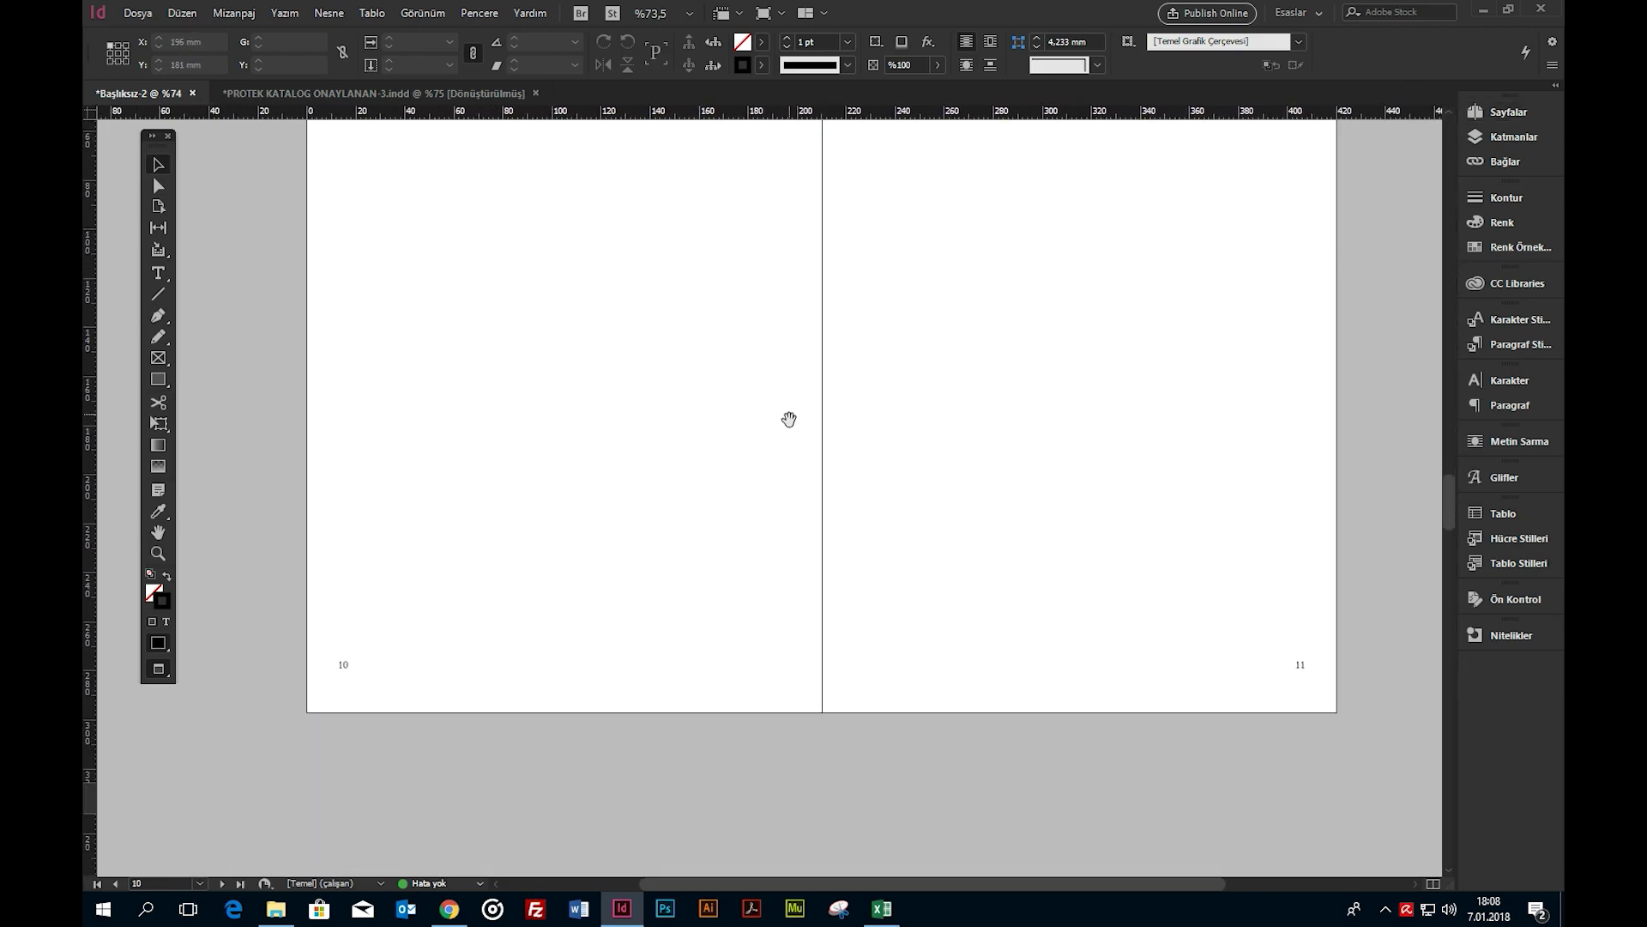
scroll(747, 495, "down", 10)
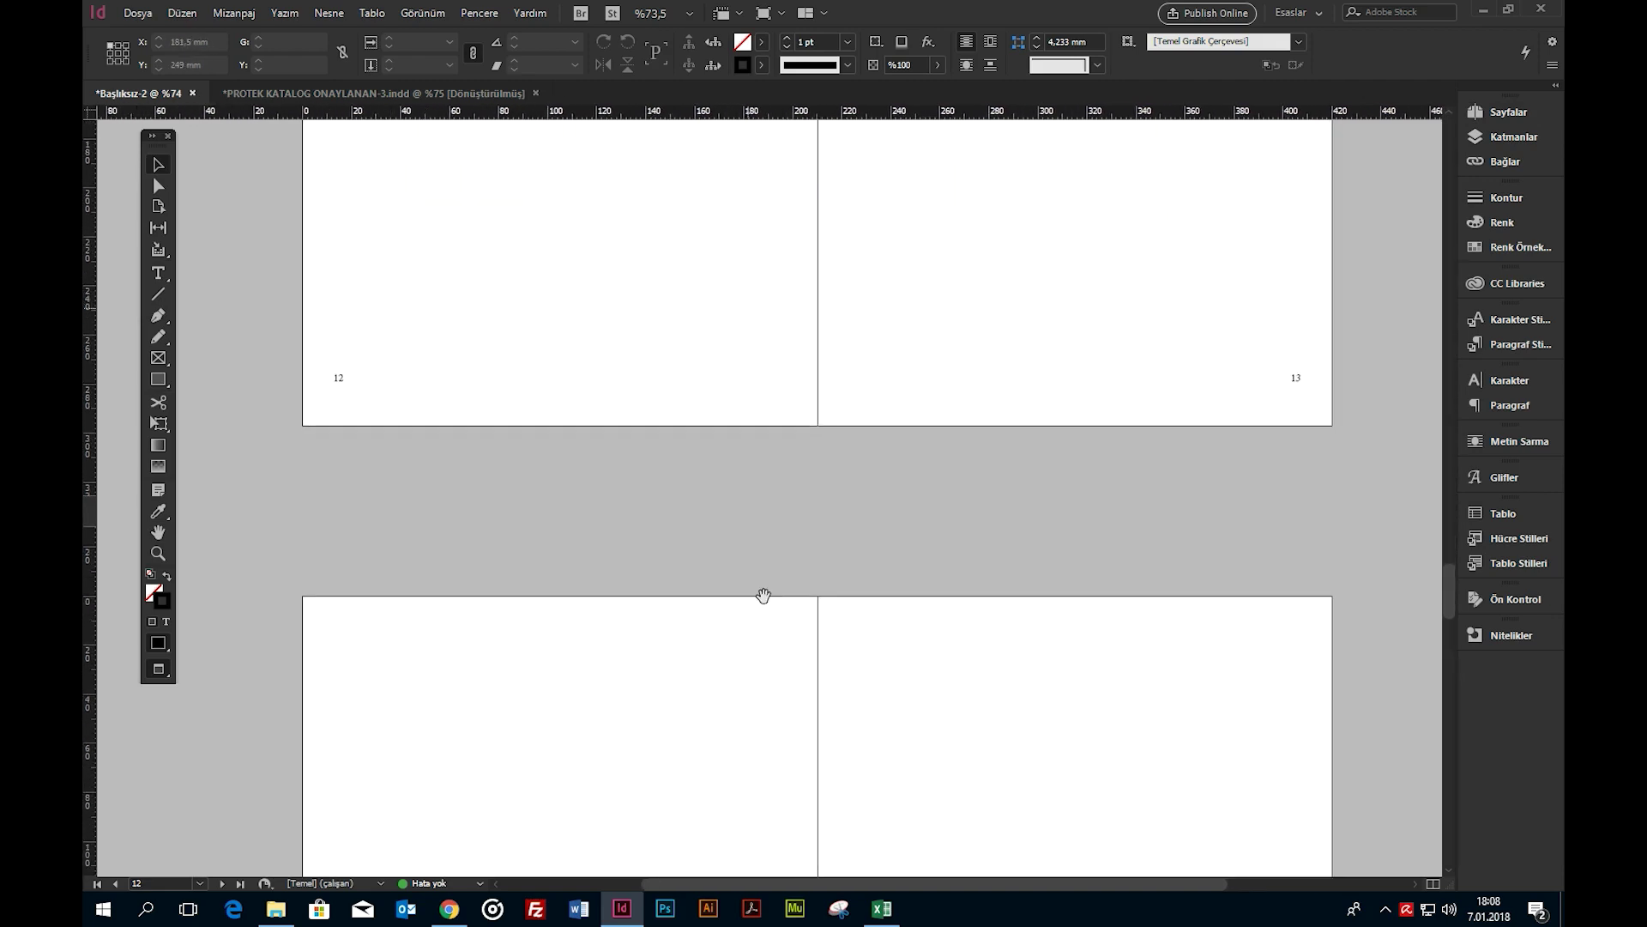
scroll(781, 251, "down", 10)
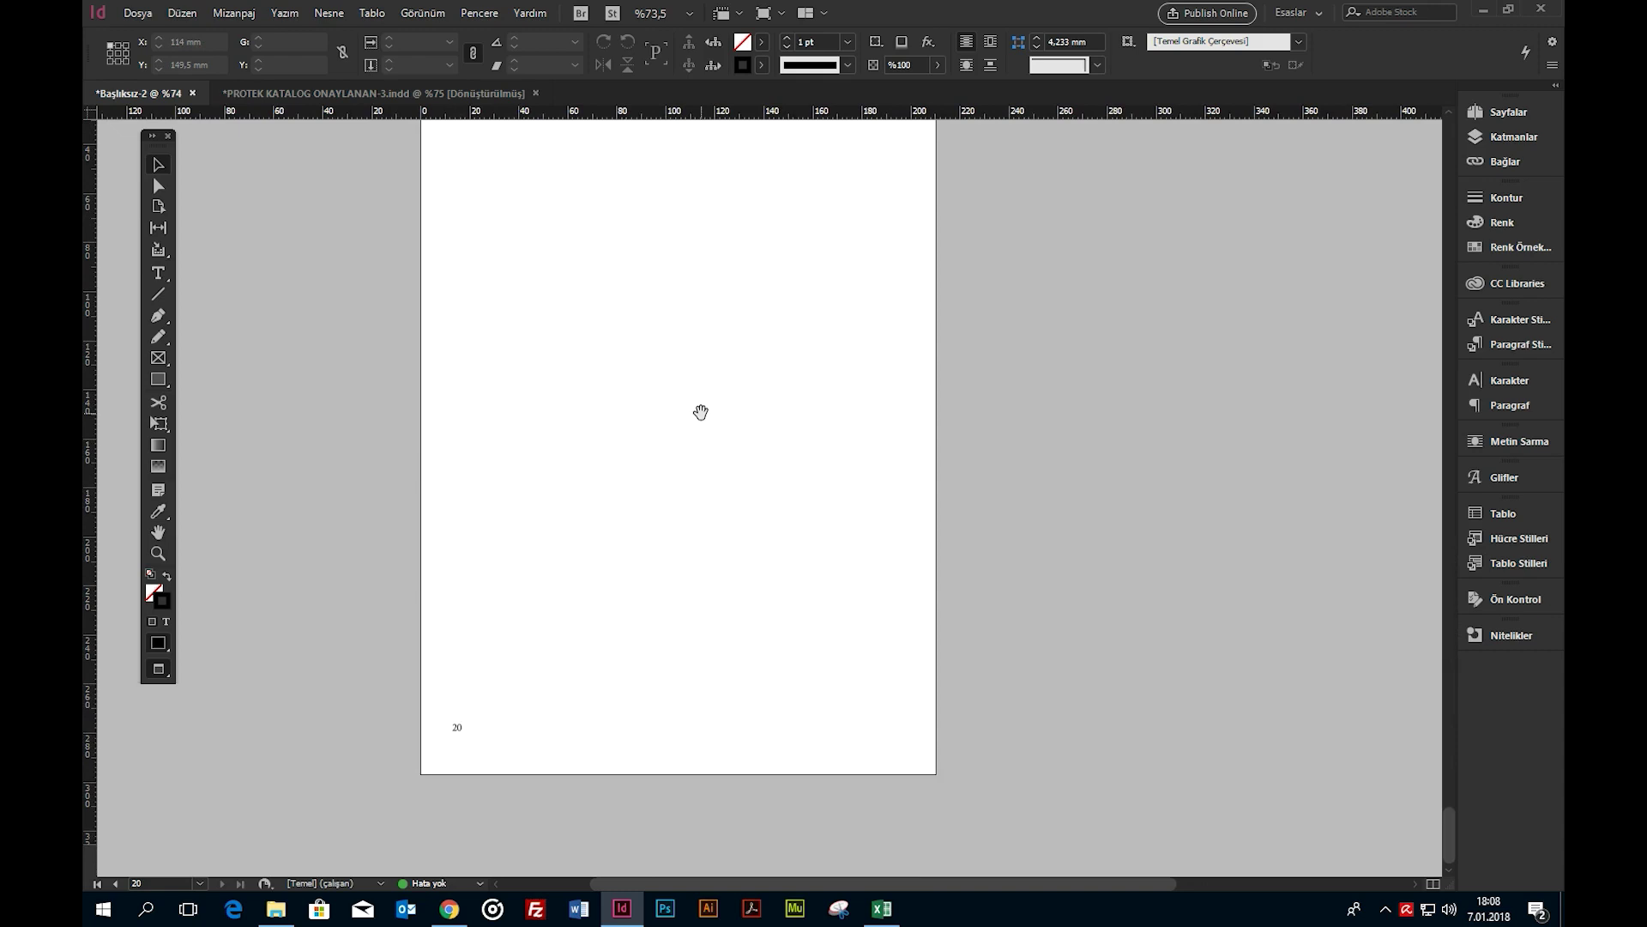
left_click_drag(725, 338, 835, 418)
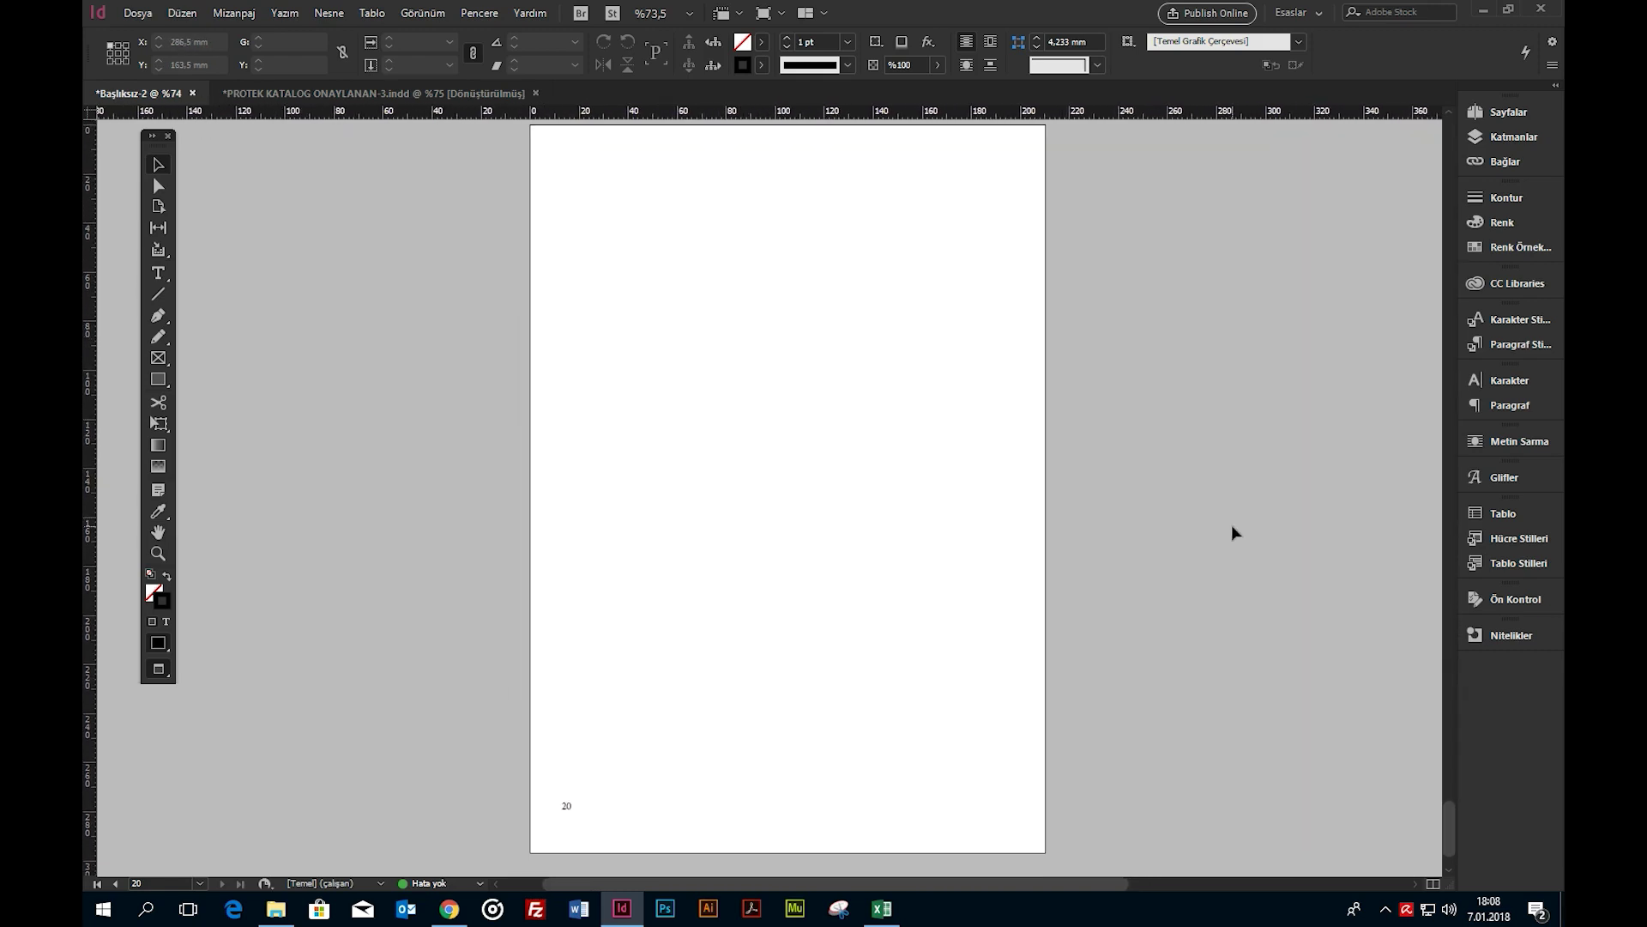